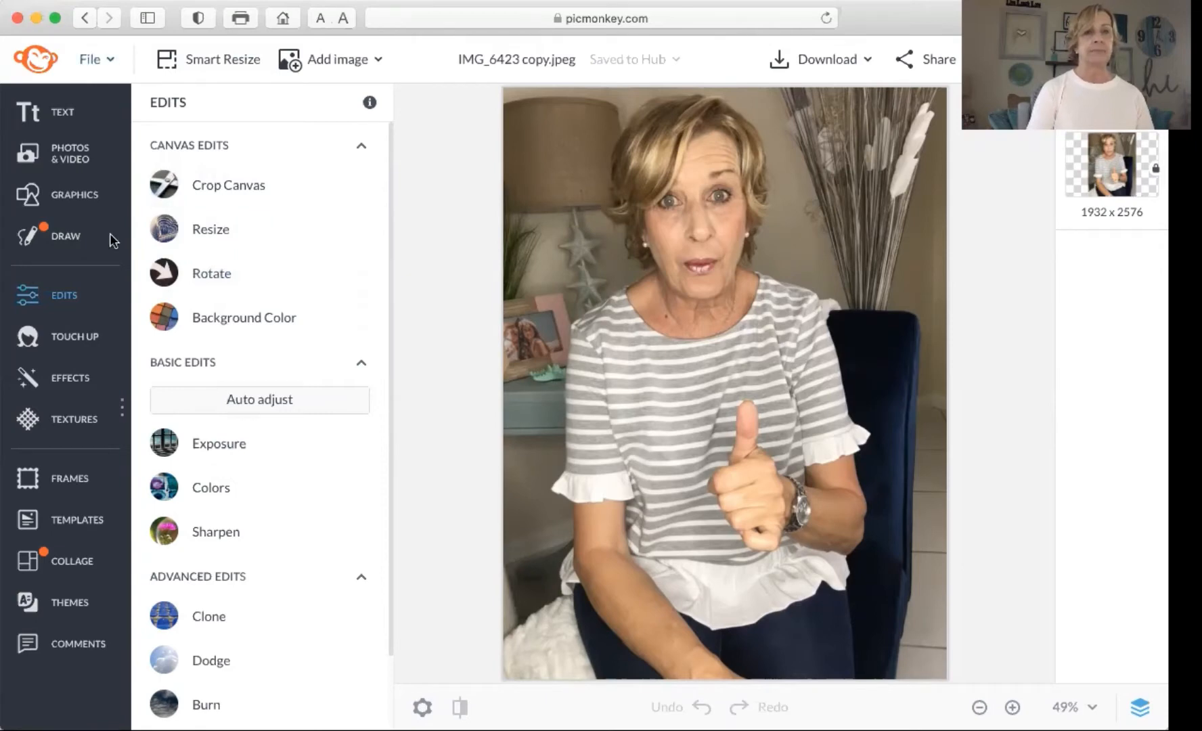
click(111, 57)
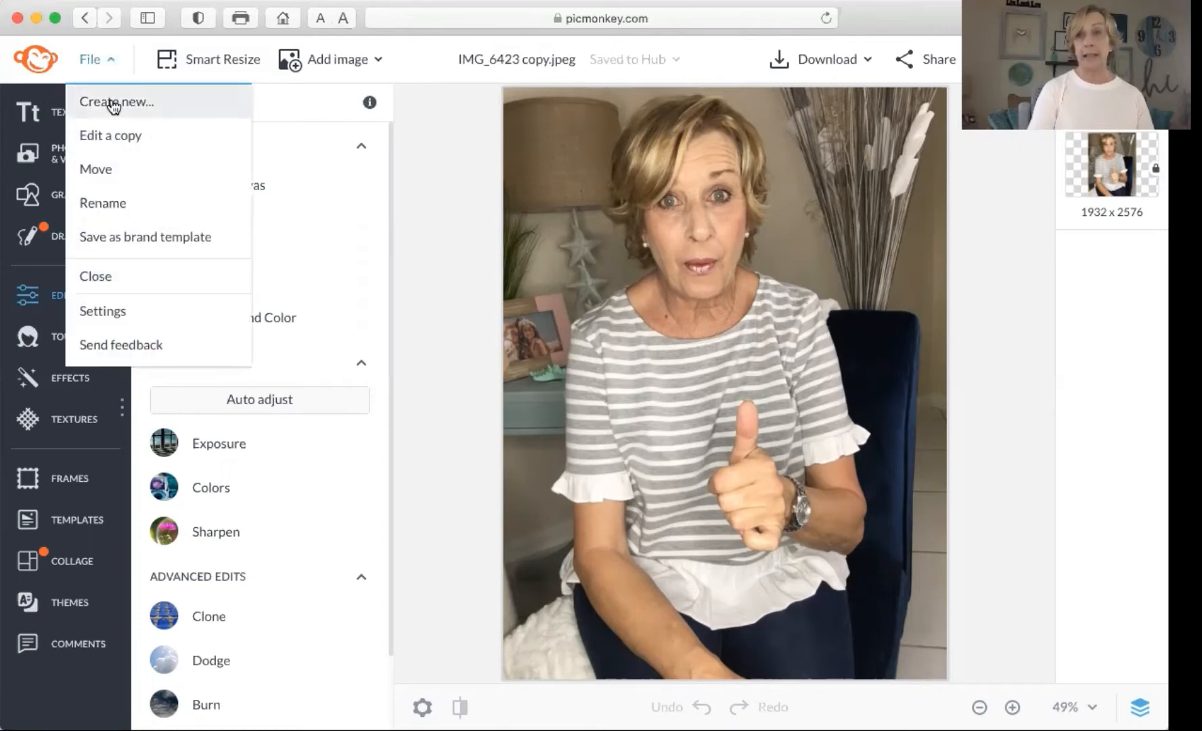
click(441, 146)
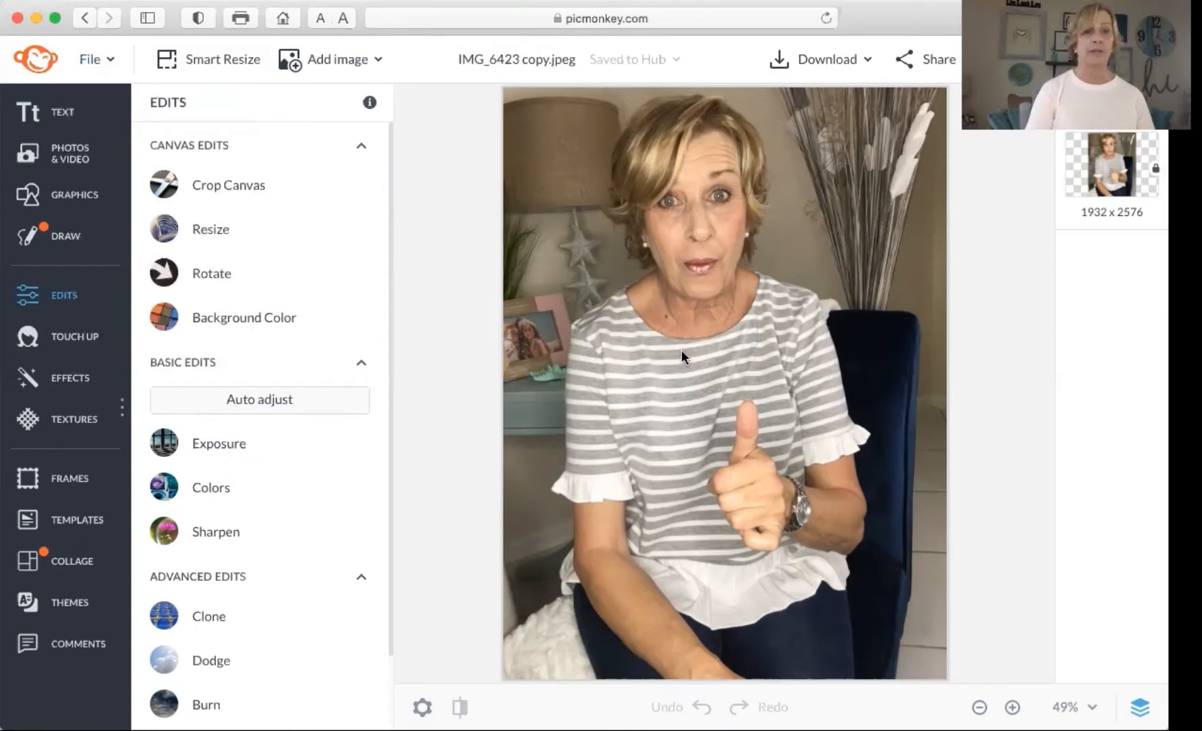
- Start retouching the woman's face with Skin Smoother, using a size 67 brush at 46% hardness
click(76, 338)
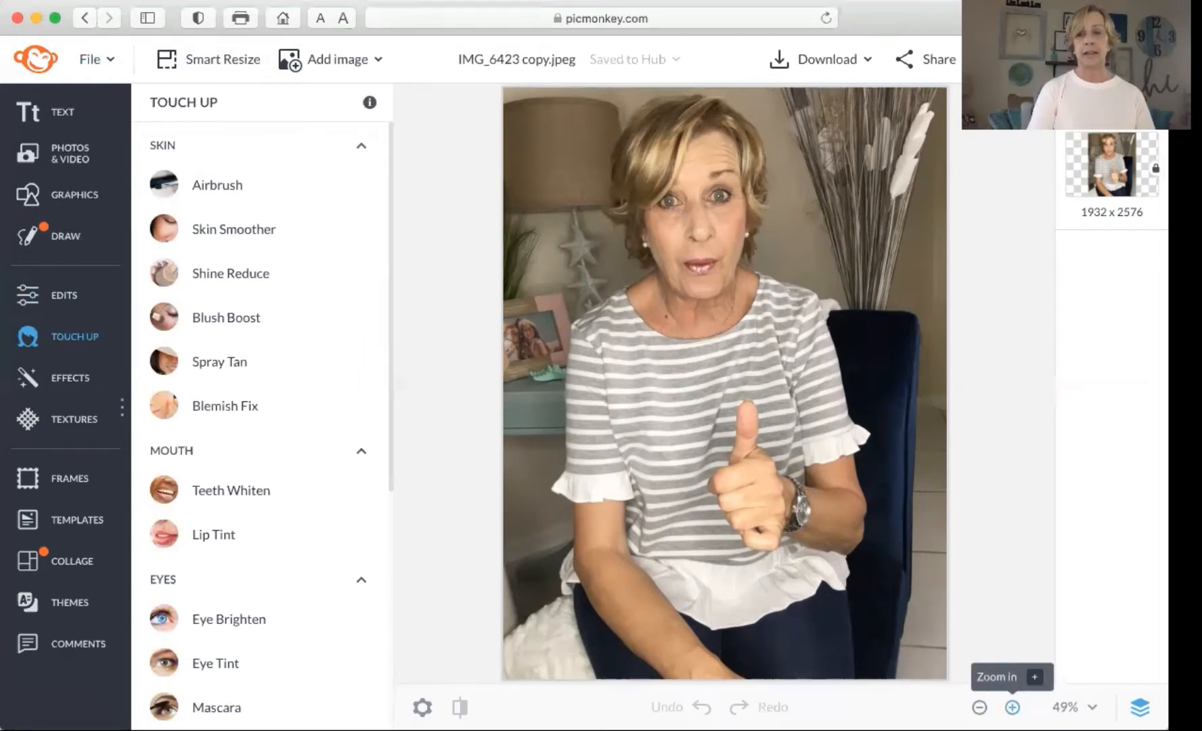
click(1012, 707)
click(1012, 706)
click(1012, 706)
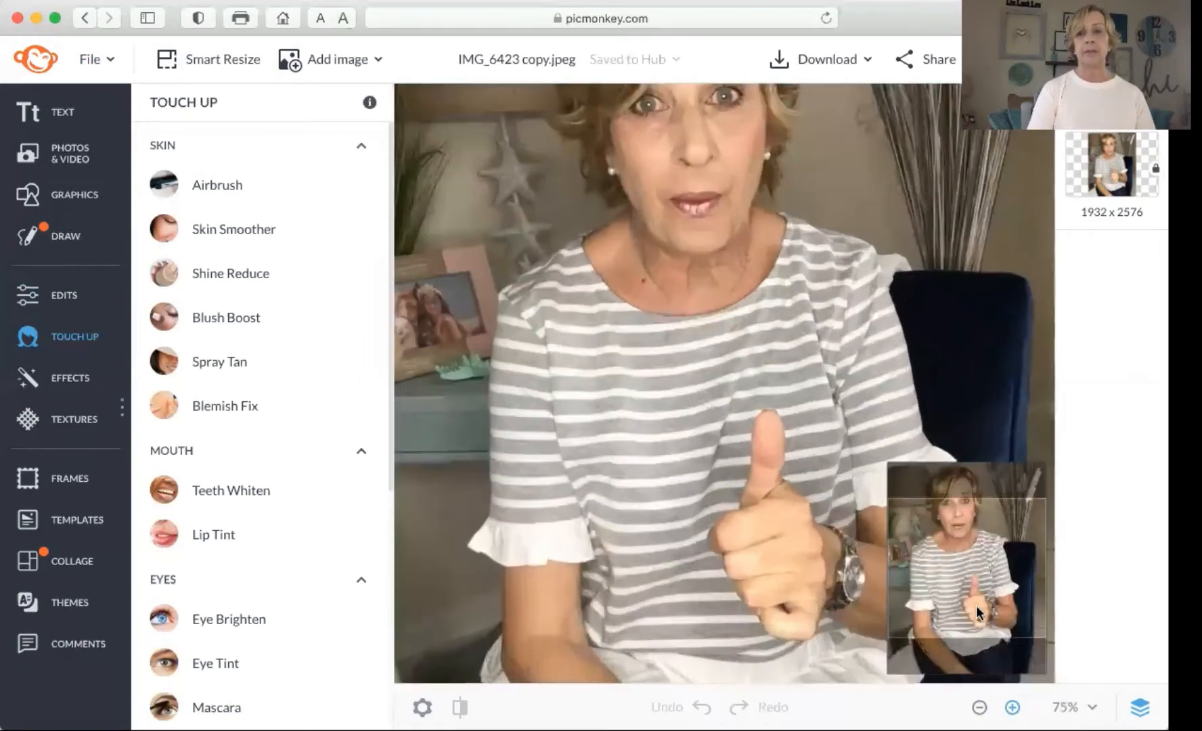
drag(975, 607, 972, 537)
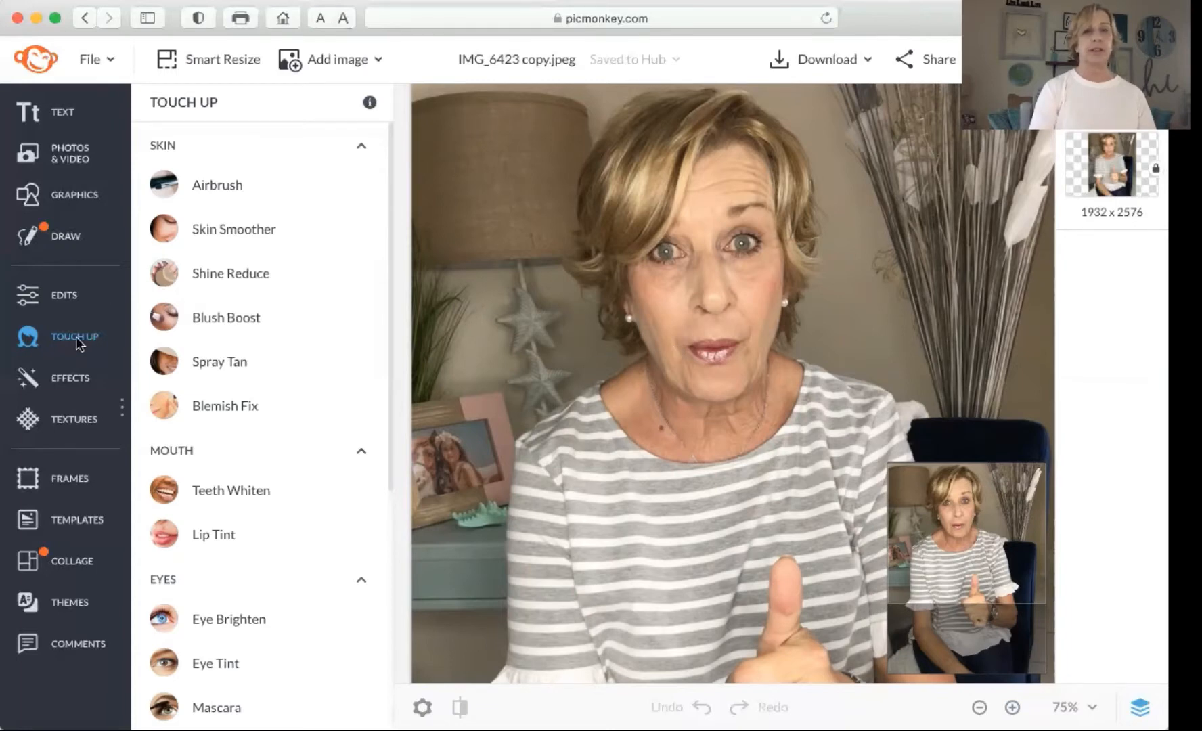
click(204, 231)
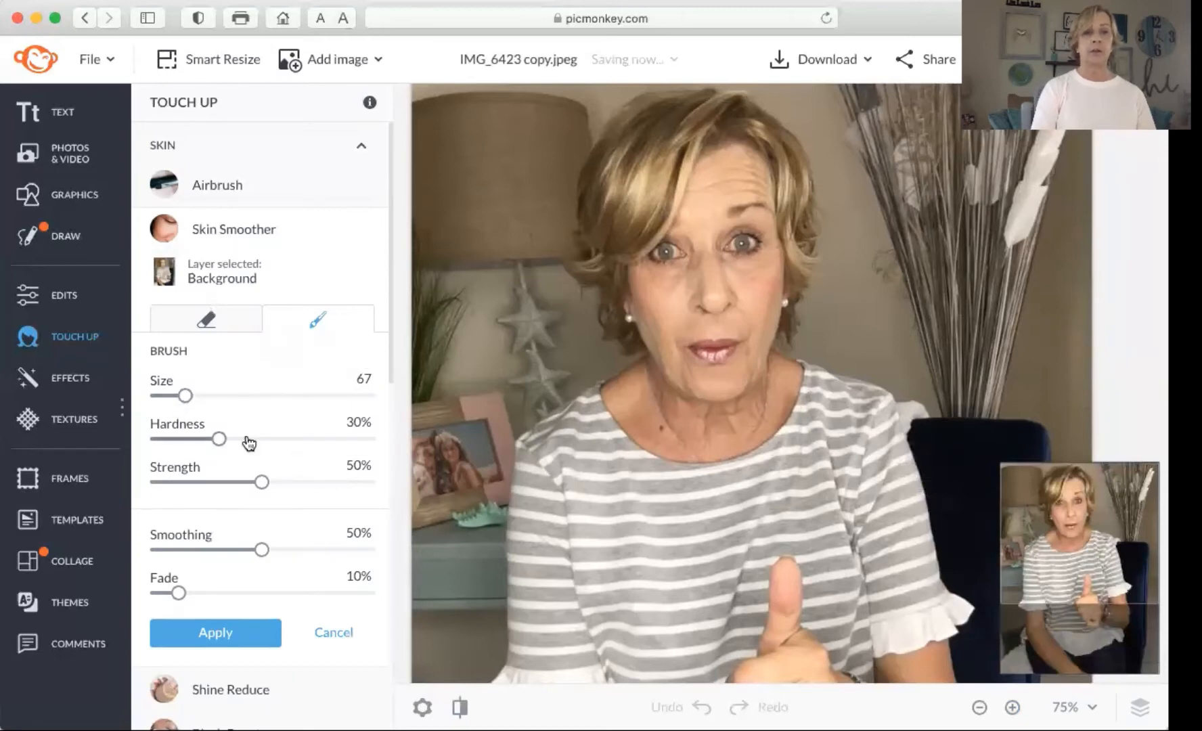
drag(249, 442, 254, 438)
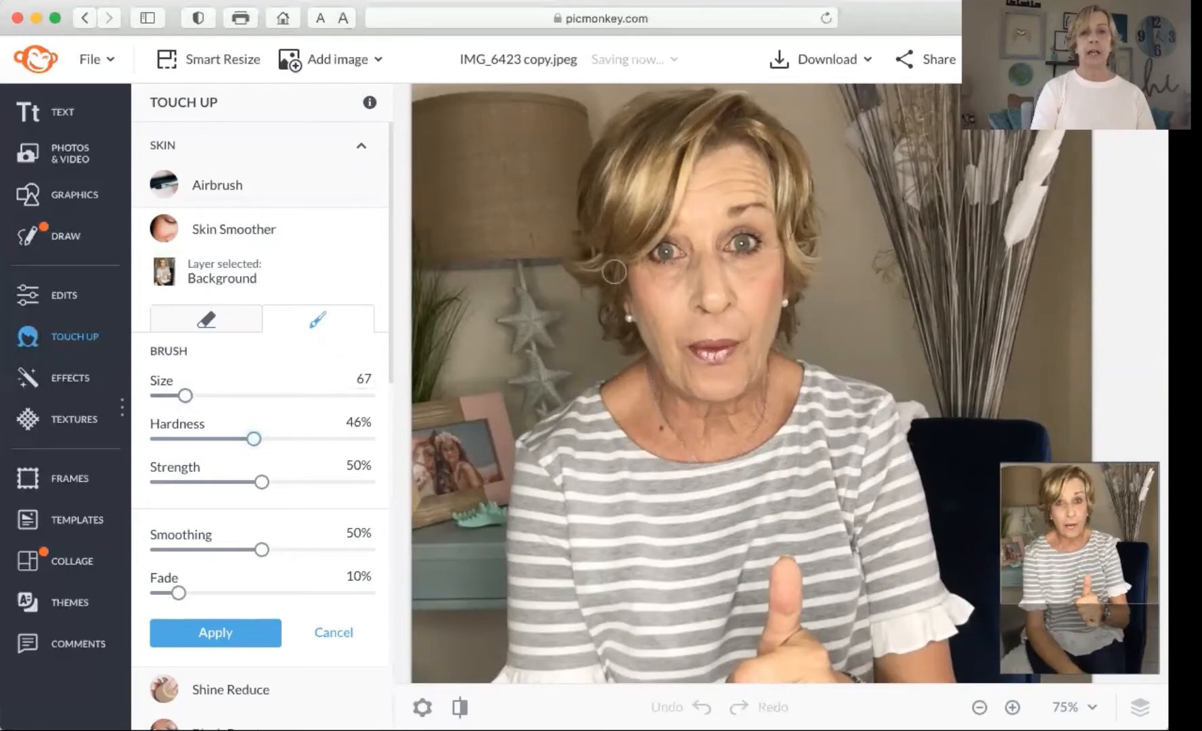
click(634, 265)
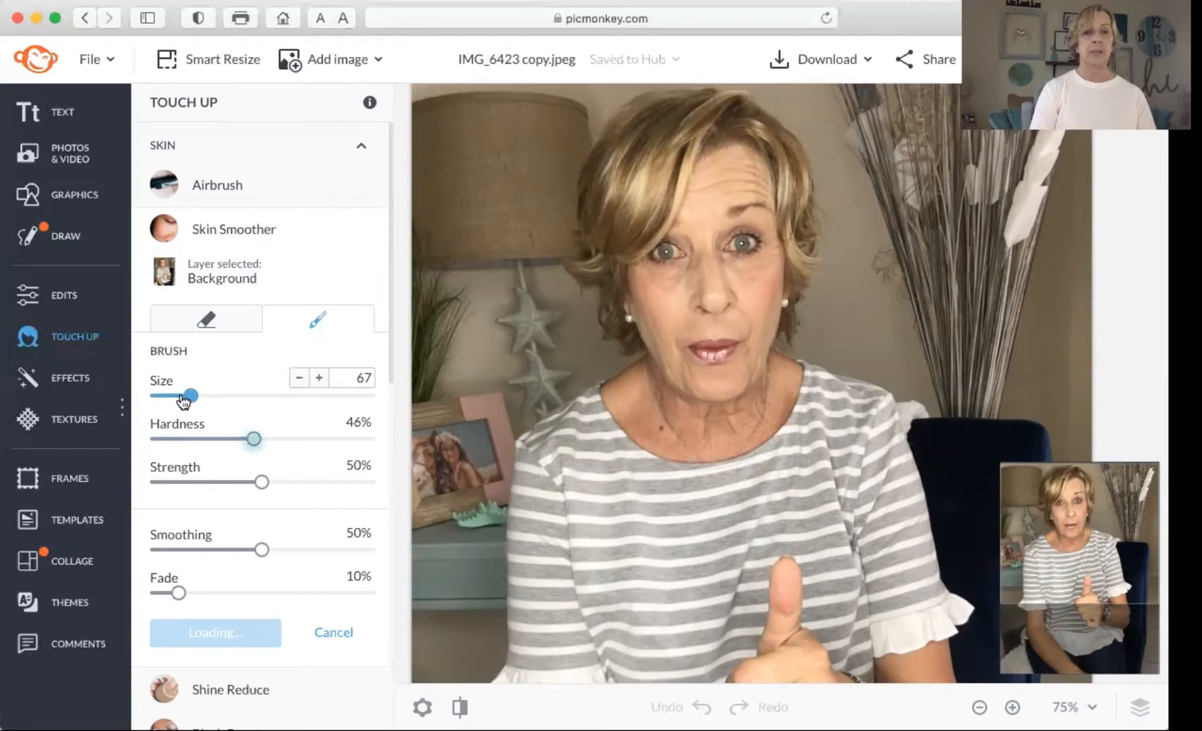
- Smooth the skin on the face and neck with brush sizes between 28 and 78, and apply the Skin Smoother
drag(183, 396, 168, 396)
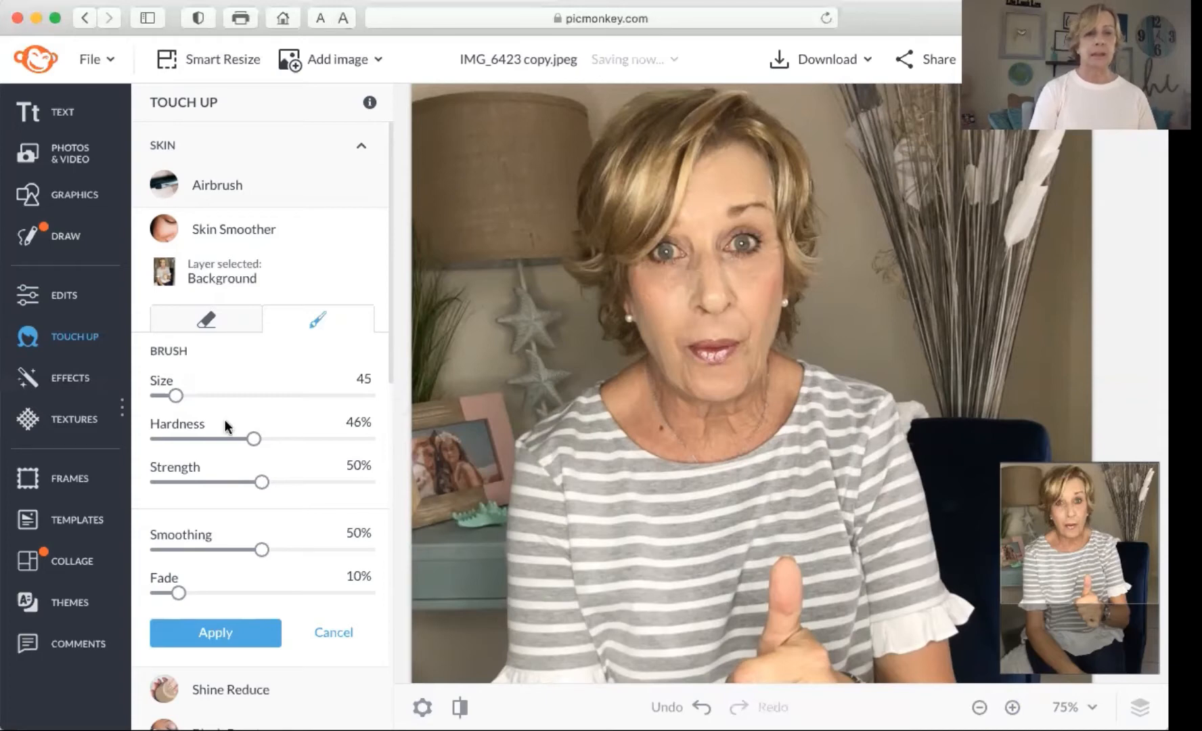
drag(176, 396, 169, 399)
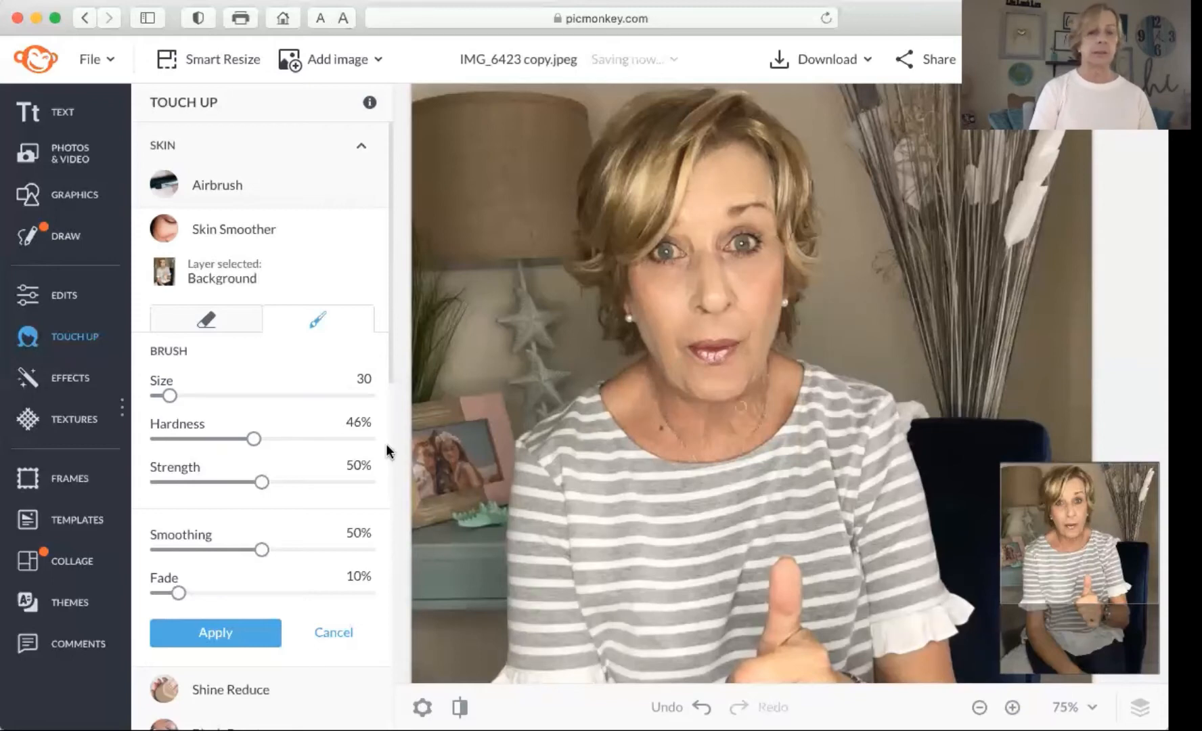
drag(174, 399, 189, 399)
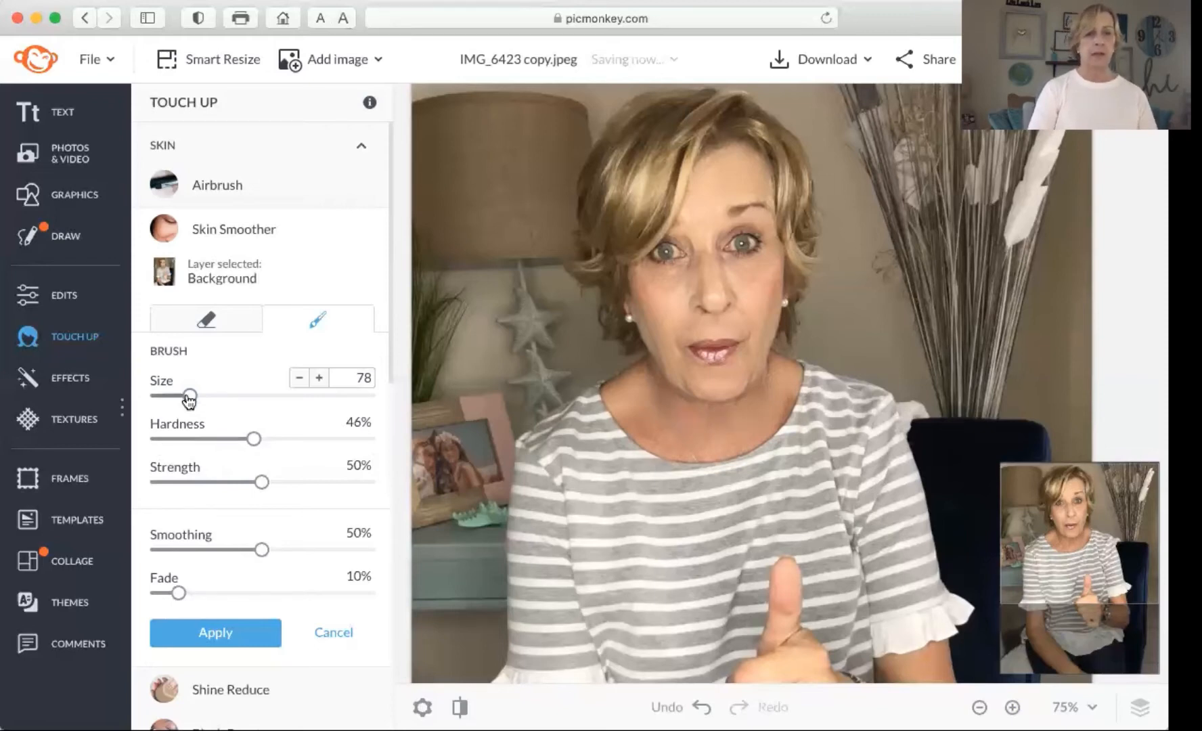
drag(188, 395, 168, 398)
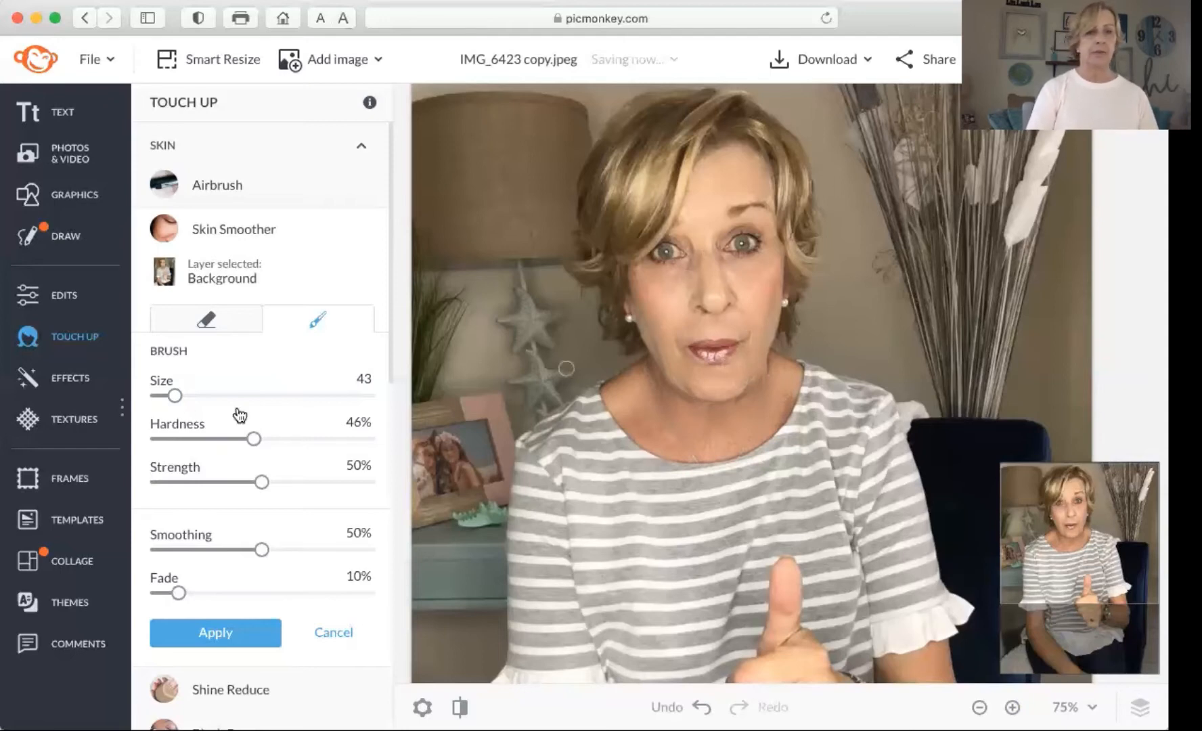
drag(168, 397, 164, 399)
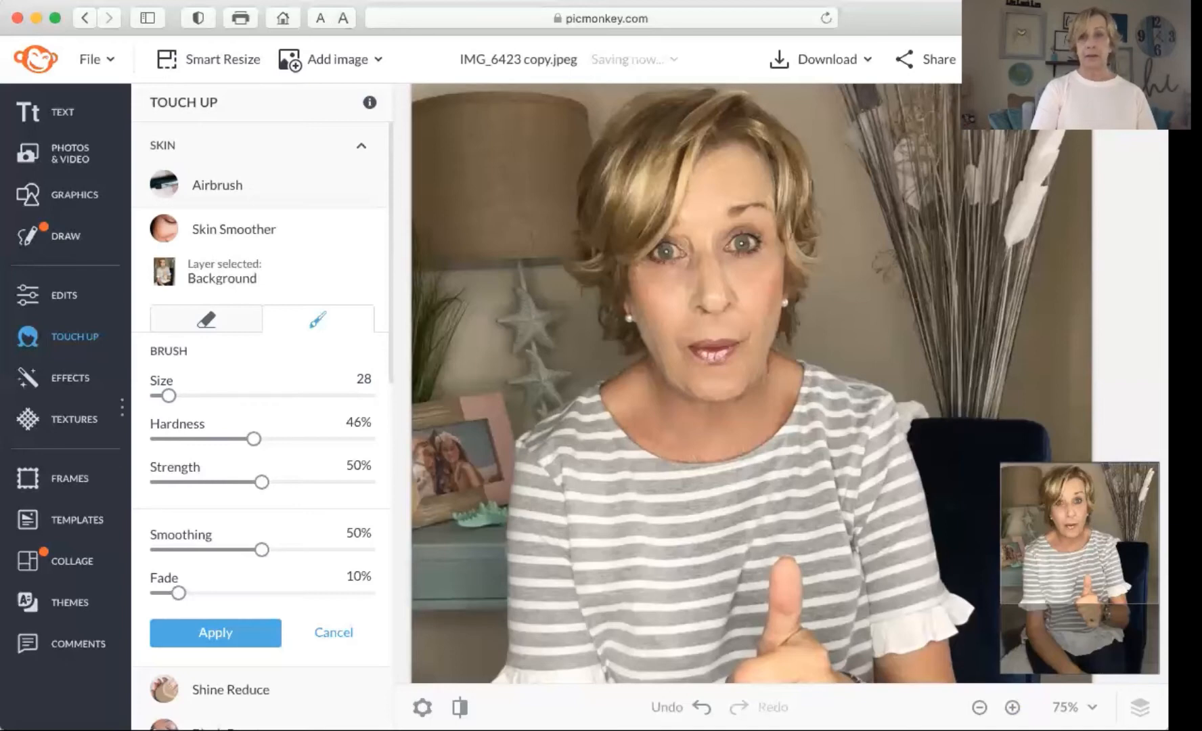
click(215, 633)
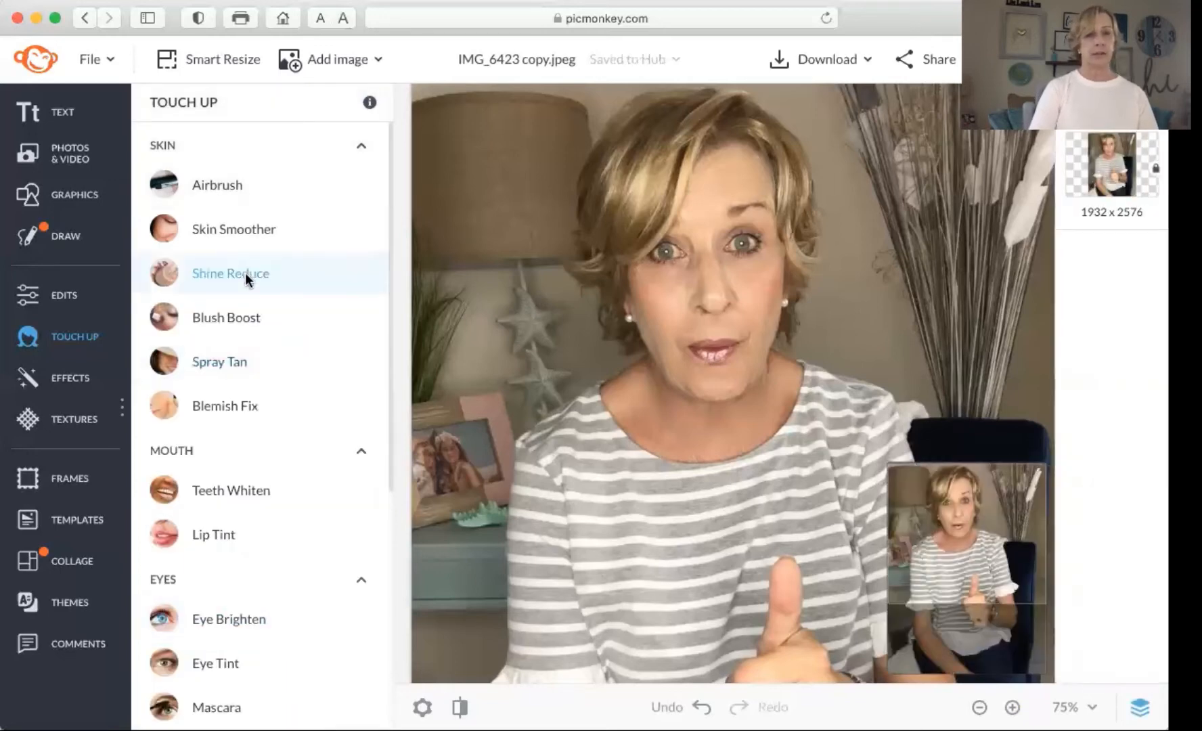
- Apply light pink Blush Boost to the cheeks at 19% hardness and 19% strength, with brush size 186 reduced to 47
click(219, 316)
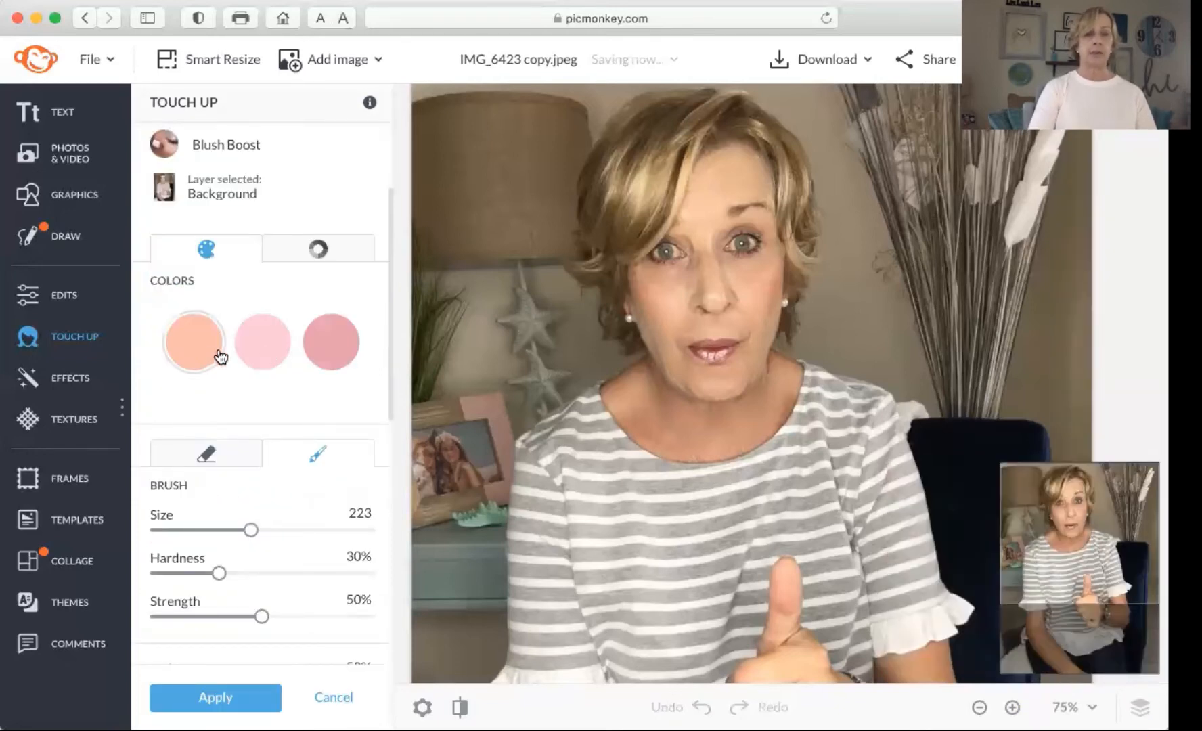
click(253, 348)
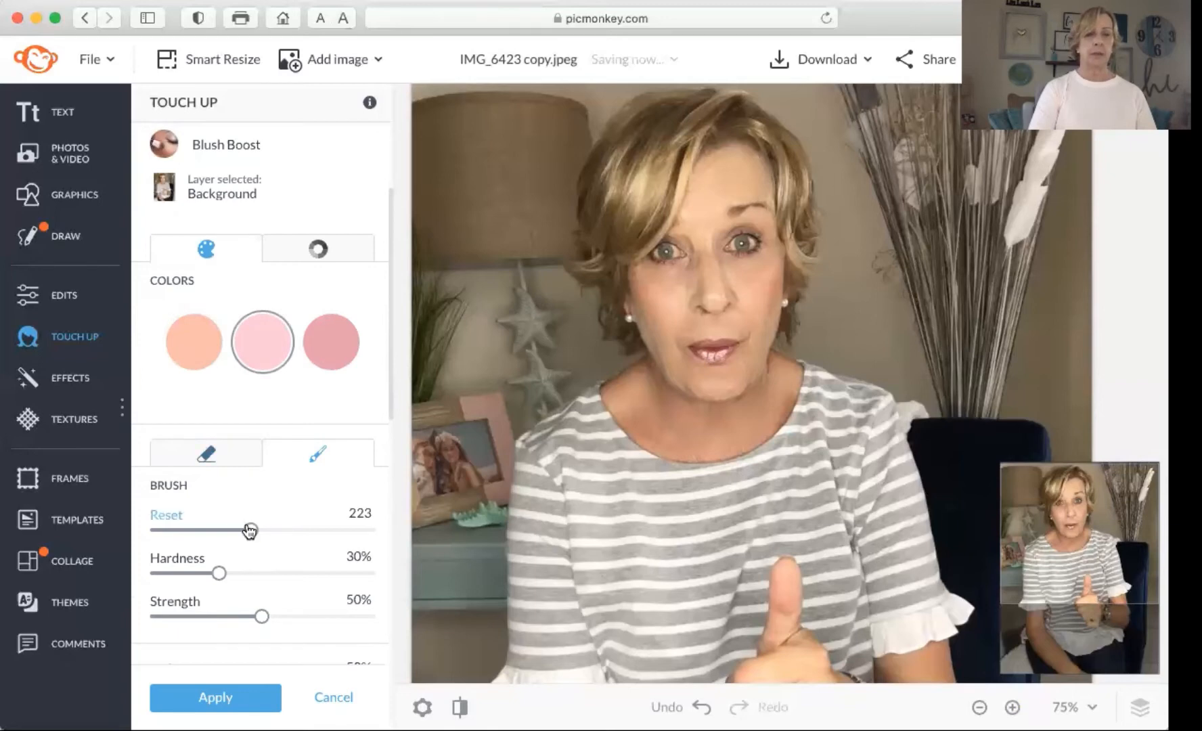
click(235, 529)
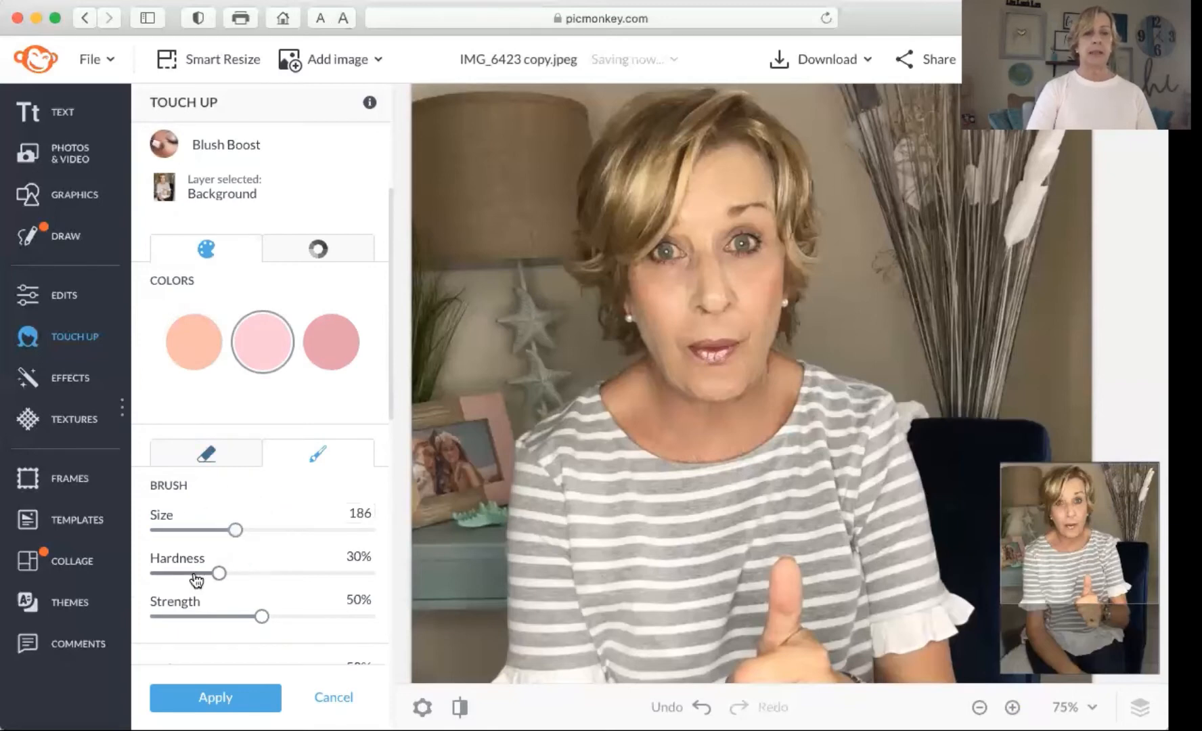
click(196, 573)
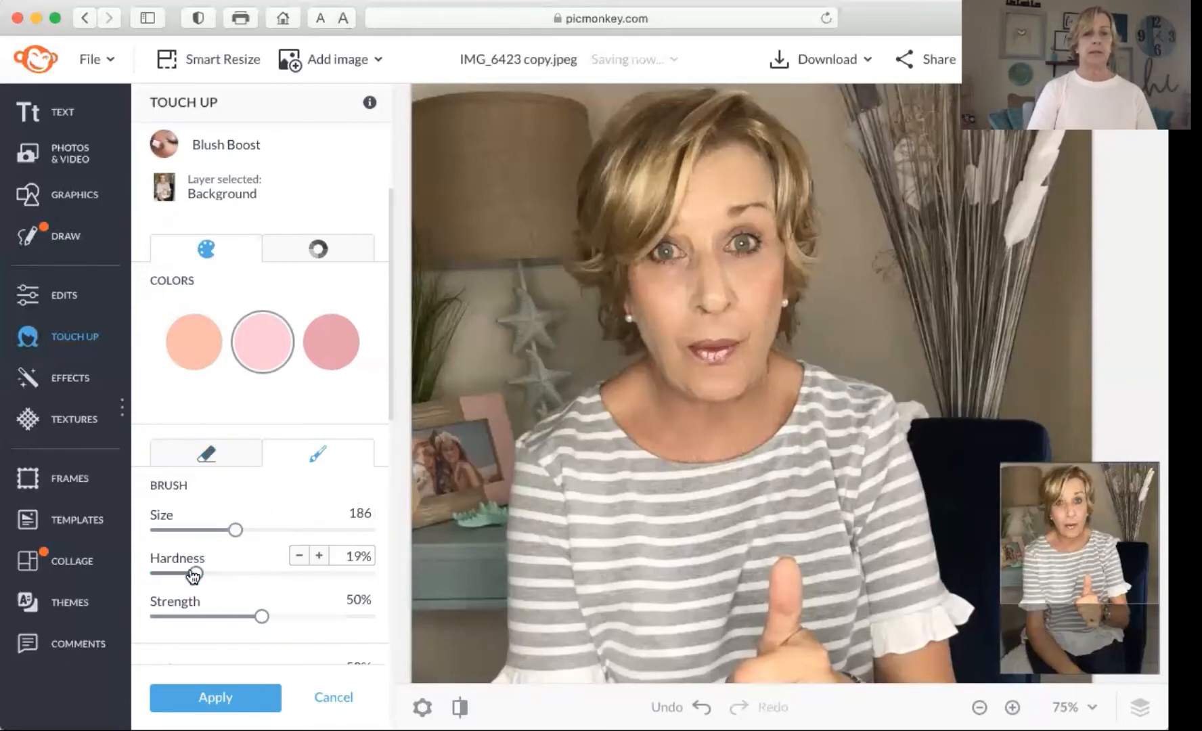
click(193, 617)
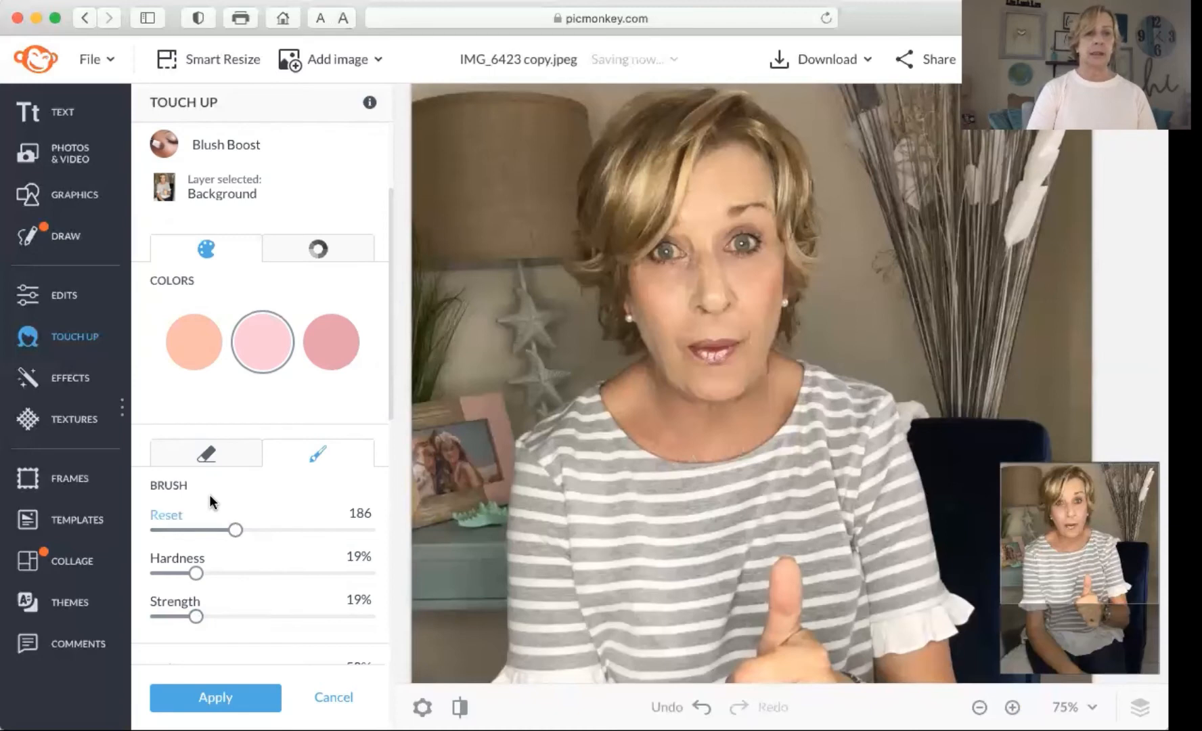
drag(236, 529, 172, 535)
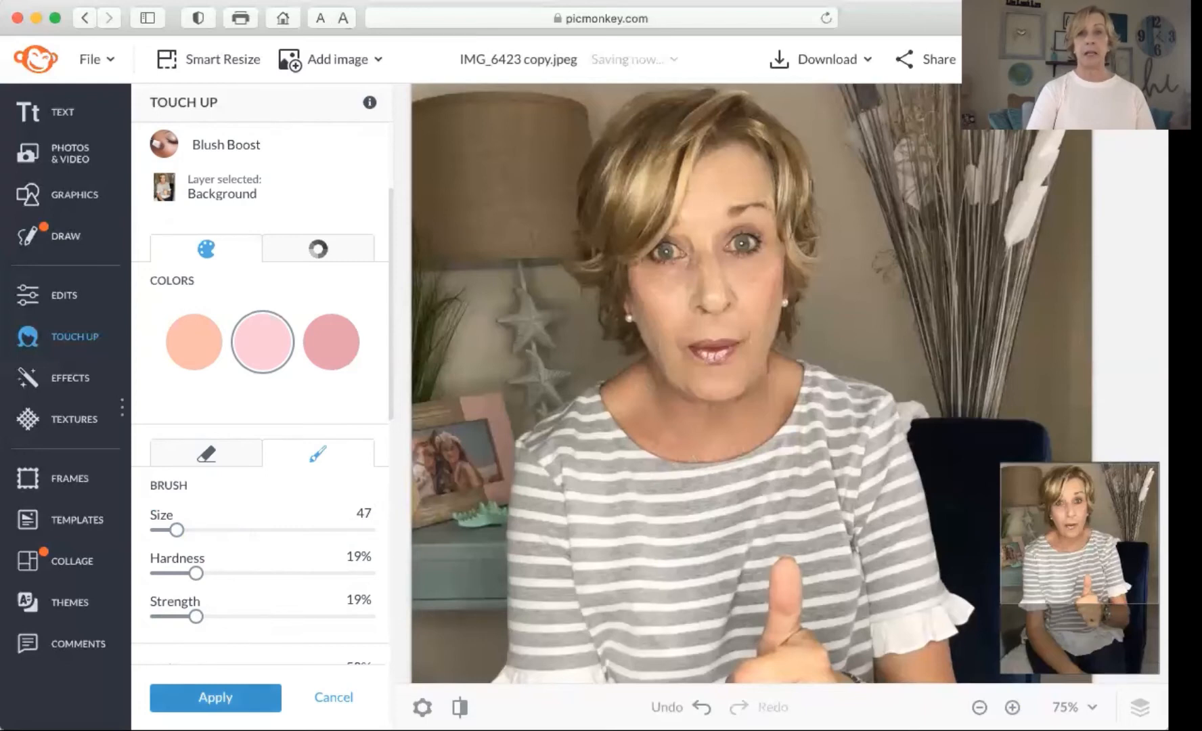
click(215, 697)
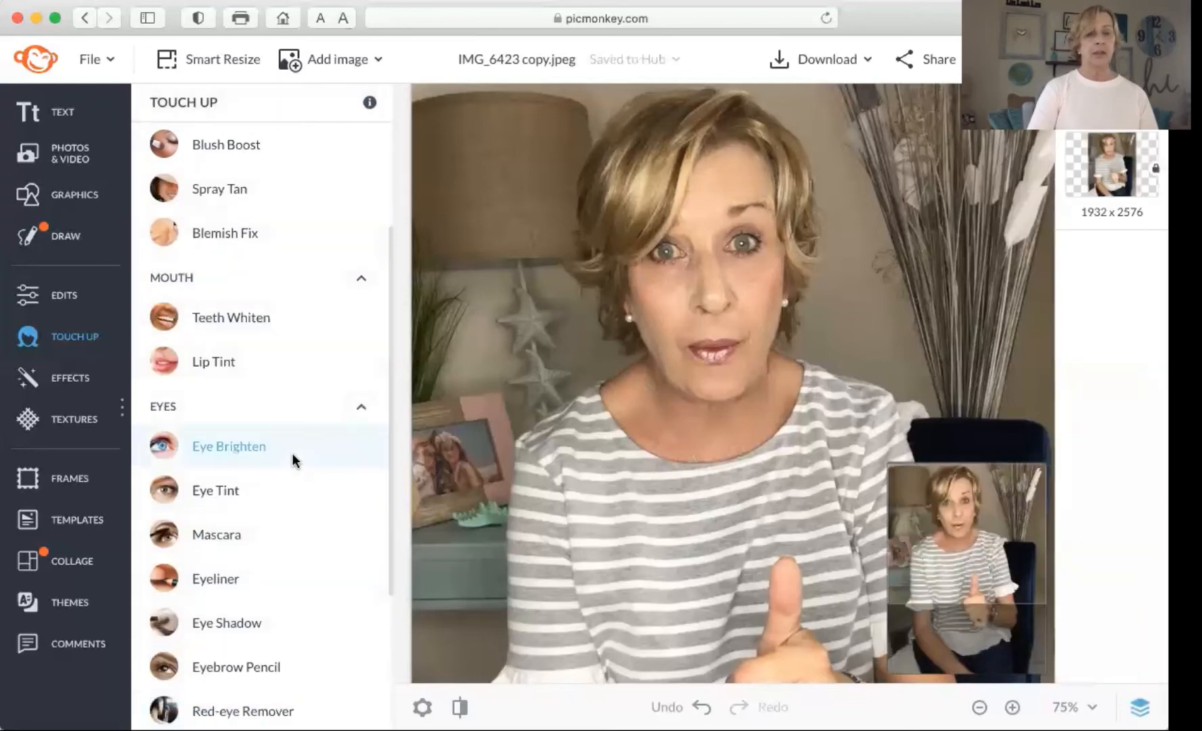
- Brighten the eyes with Eye Brighten, using brush size 38 and 44% hardness, and apply it
click(242, 446)
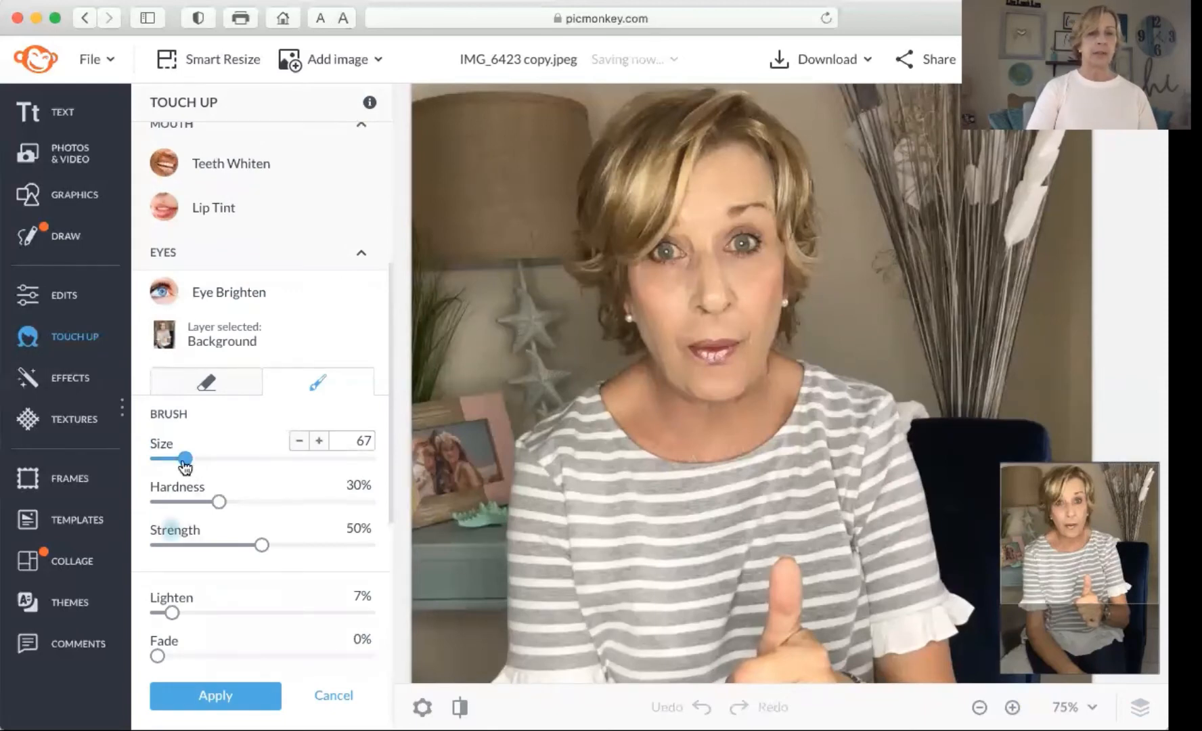
drag(185, 464, 173, 467)
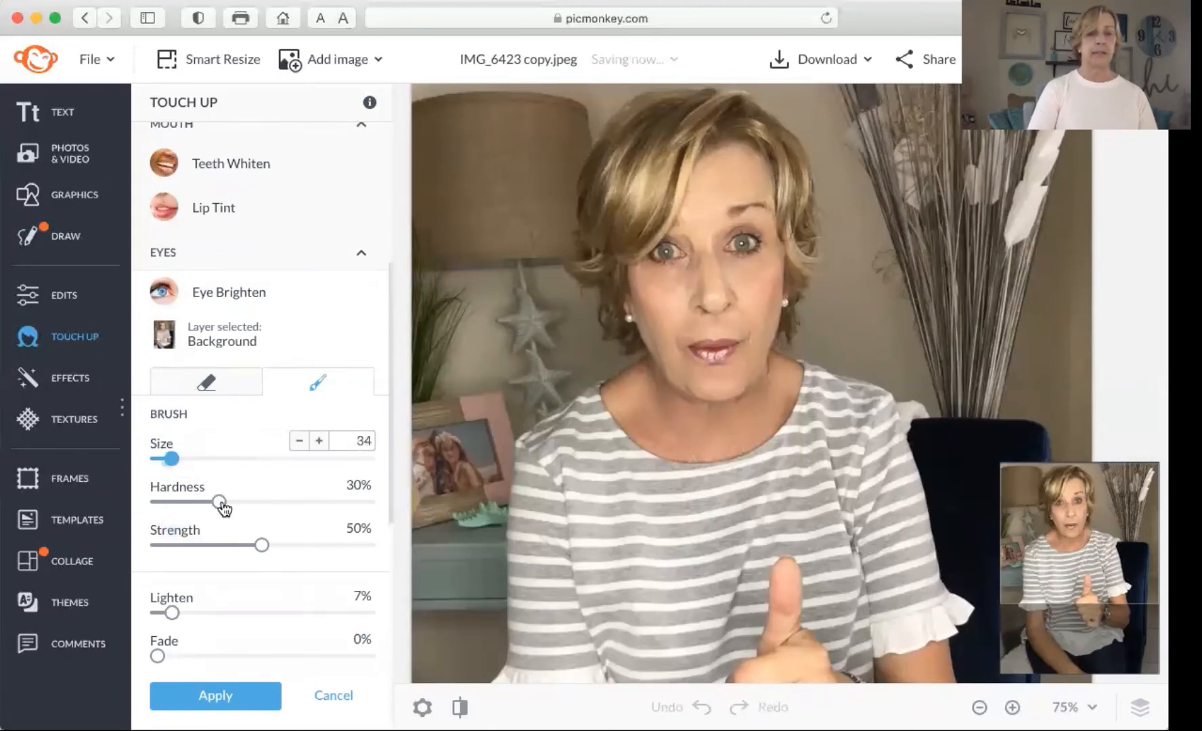
drag(220, 502, 252, 505)
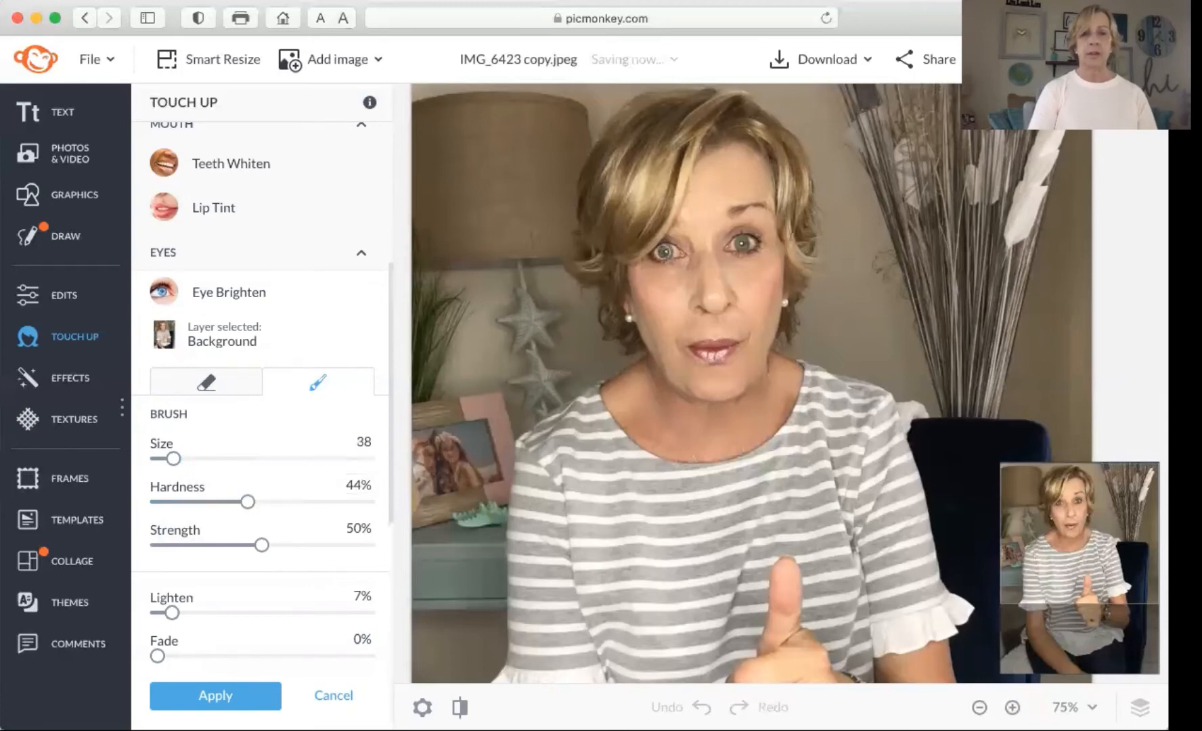
click(666, 251)
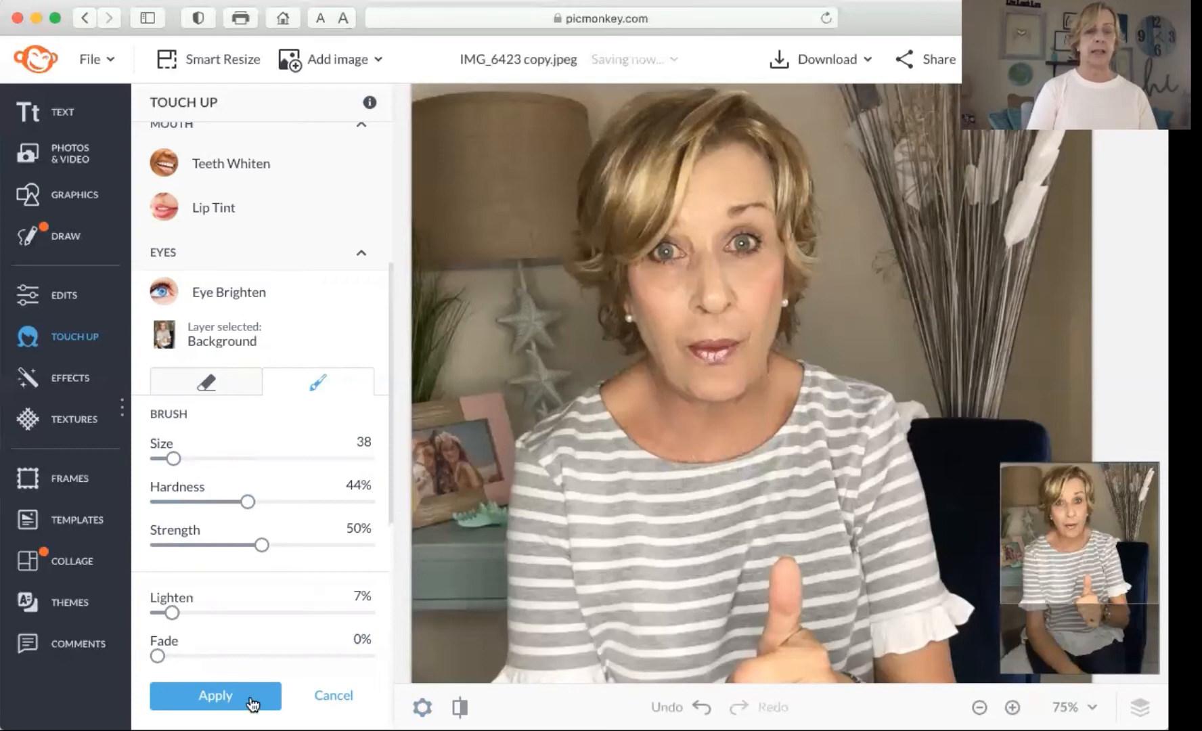
click(215, 695)
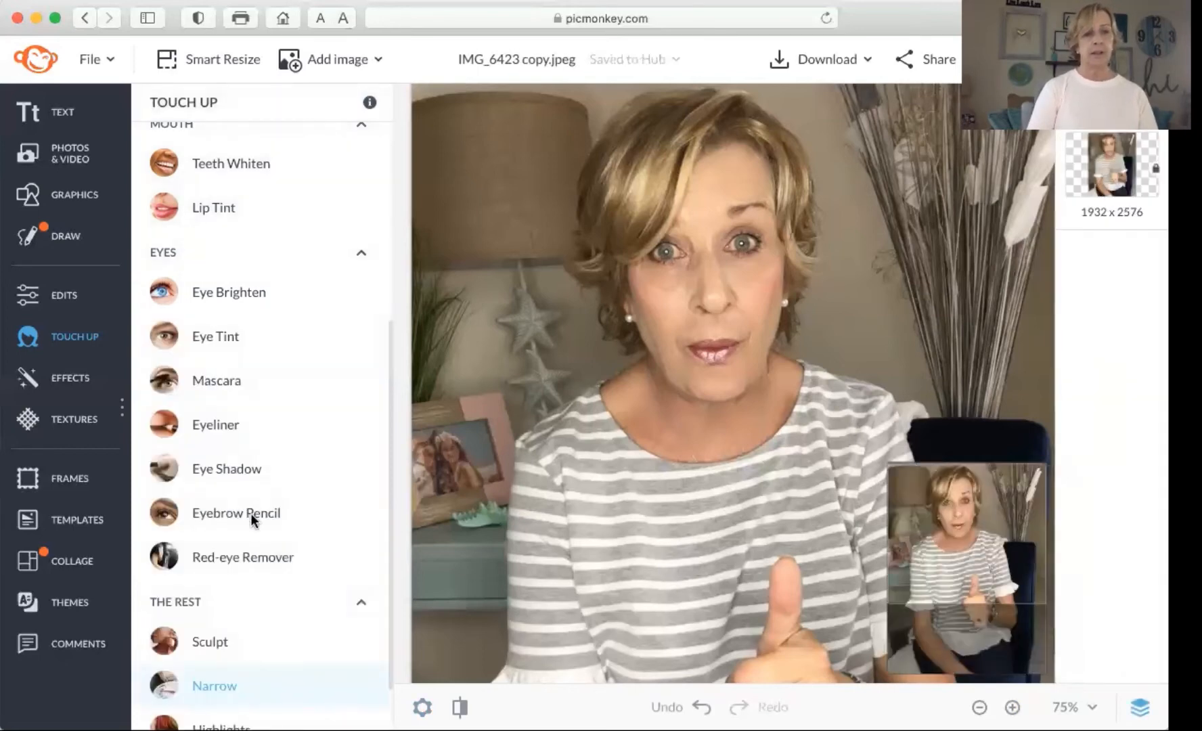
- Try tinting the eyes blue with Eye Tint at brush size 38, 53% hardness and 27% strength
click(209, 336)
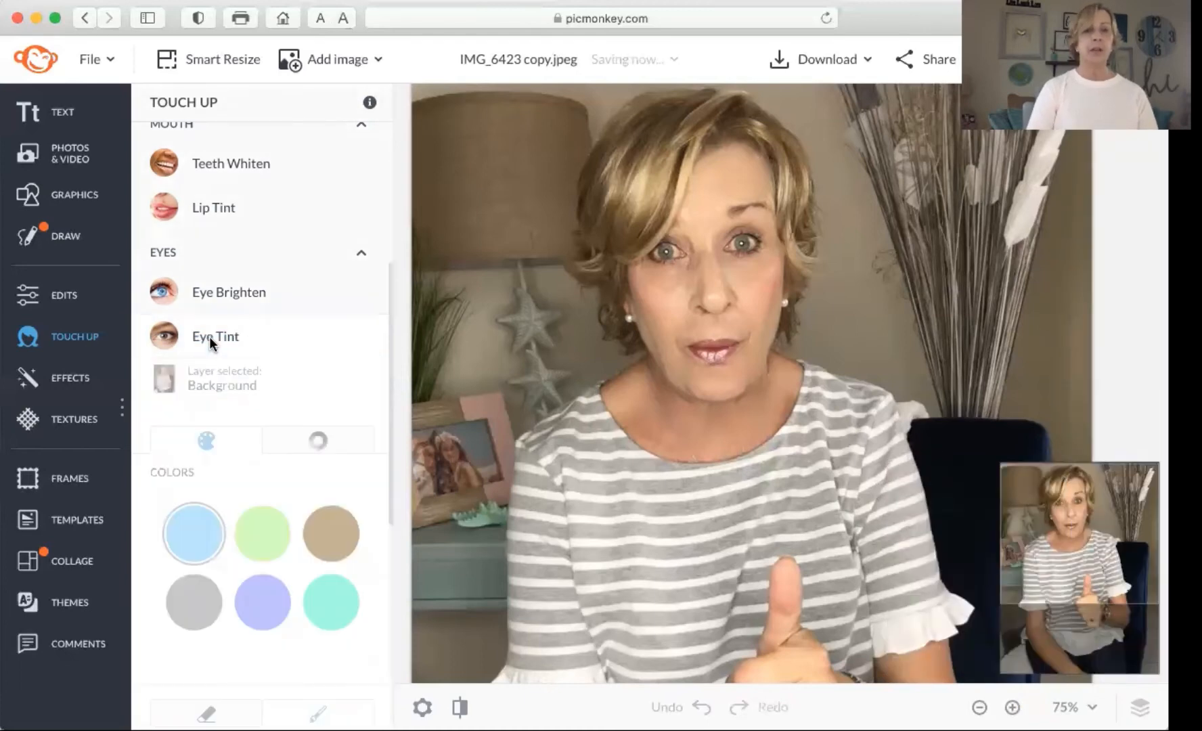
drag(388, 343, 388, 366)
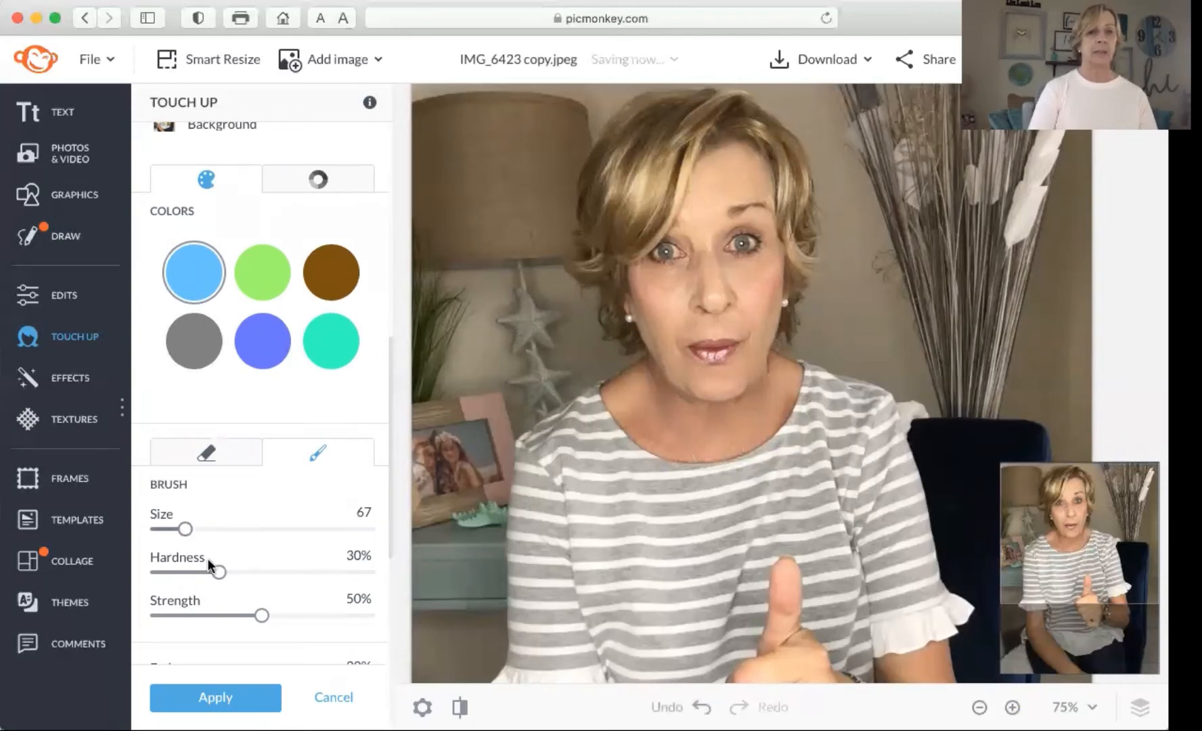
click(208, 617)
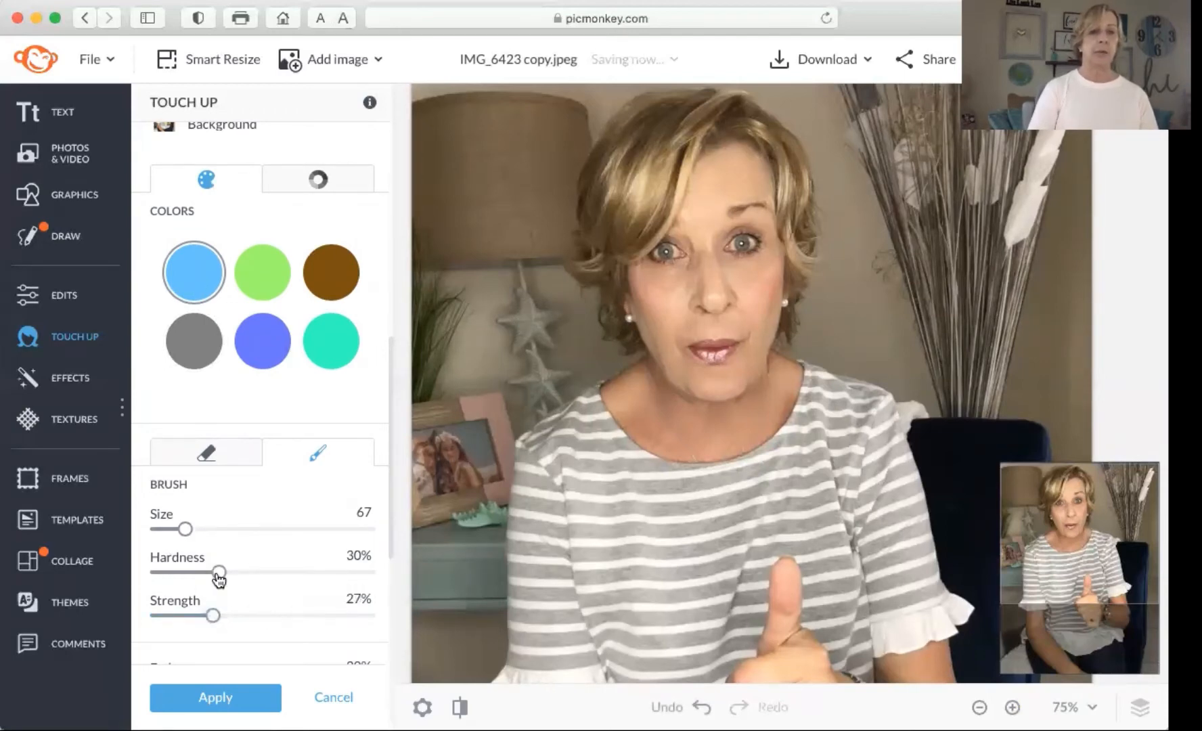
drag(219, 575, 219, 574)
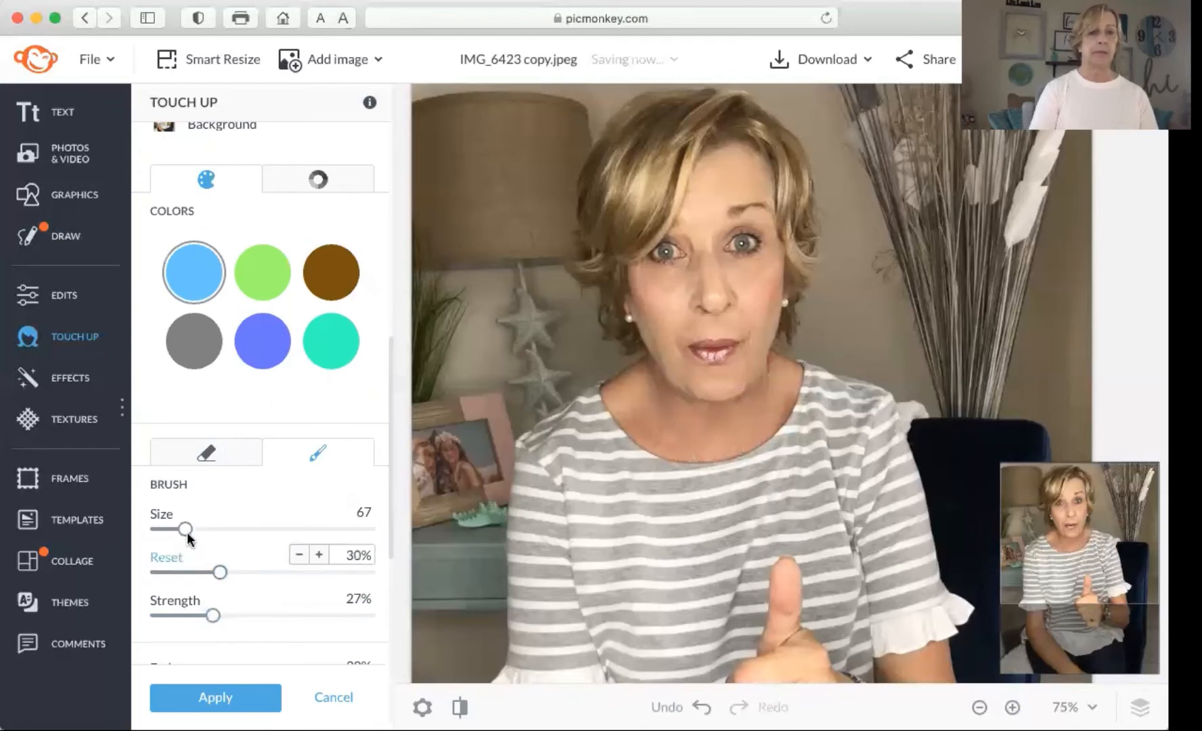
drag(186, 531, 173, 529)
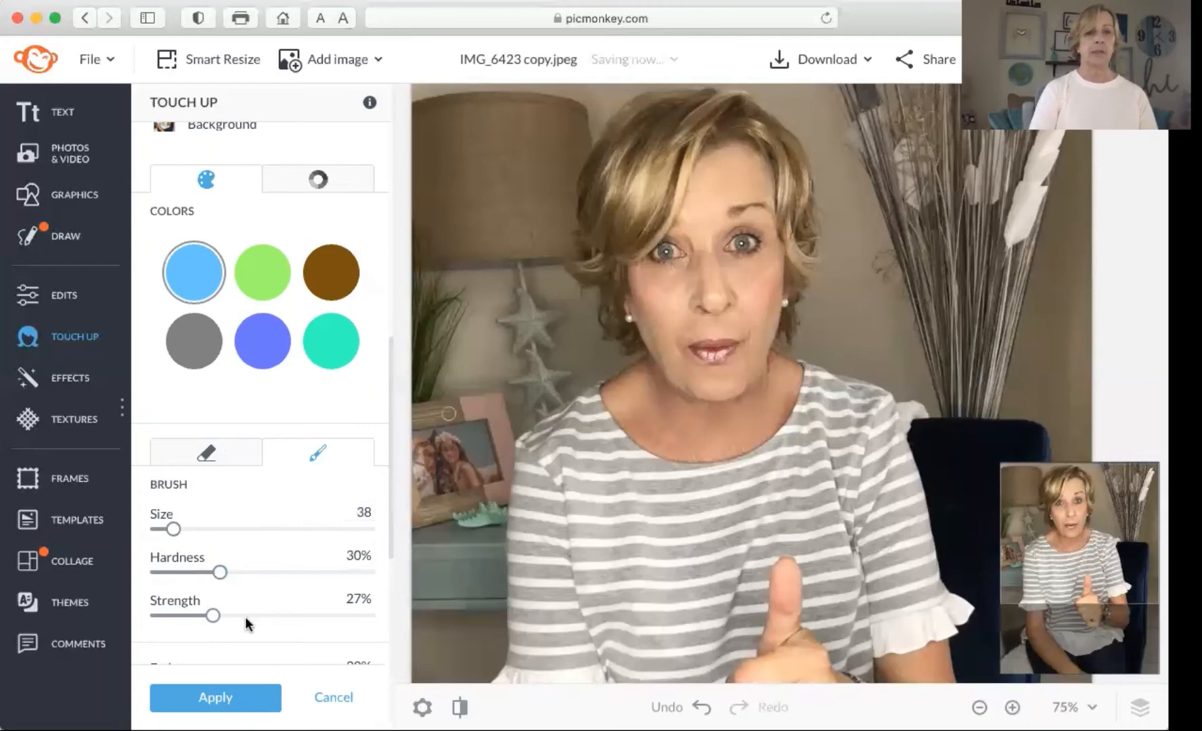
click(266, 572)
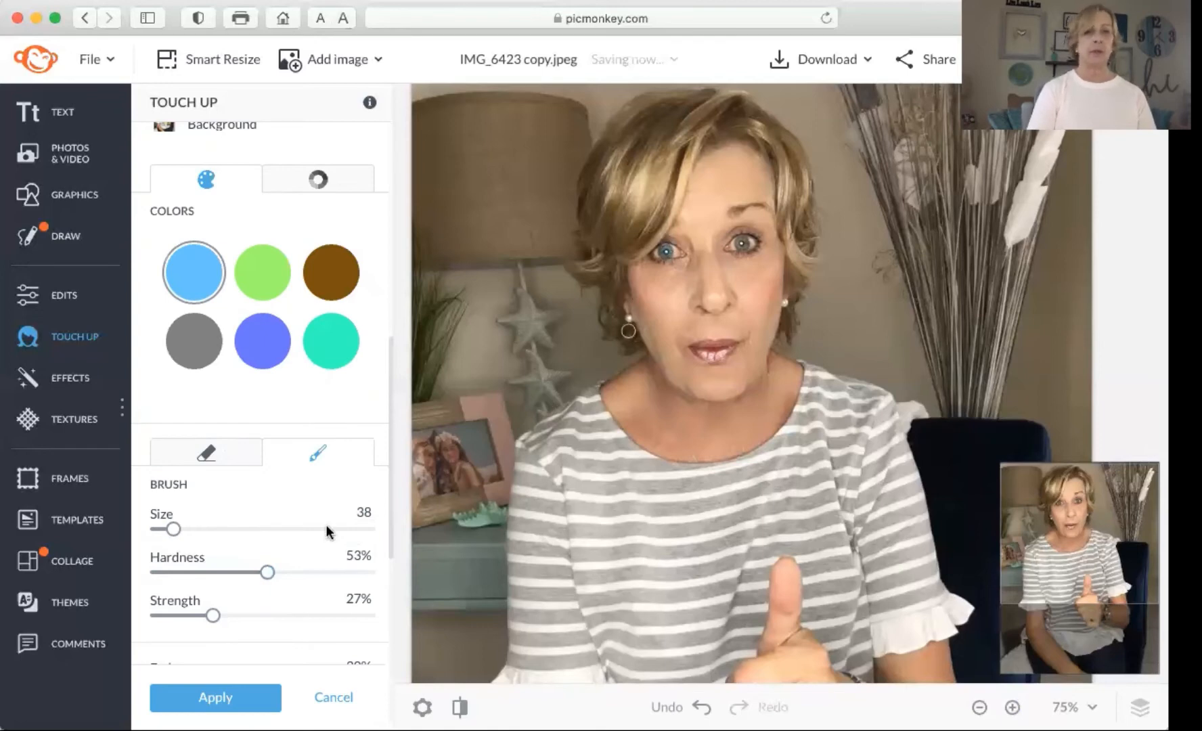
click(319, 695)
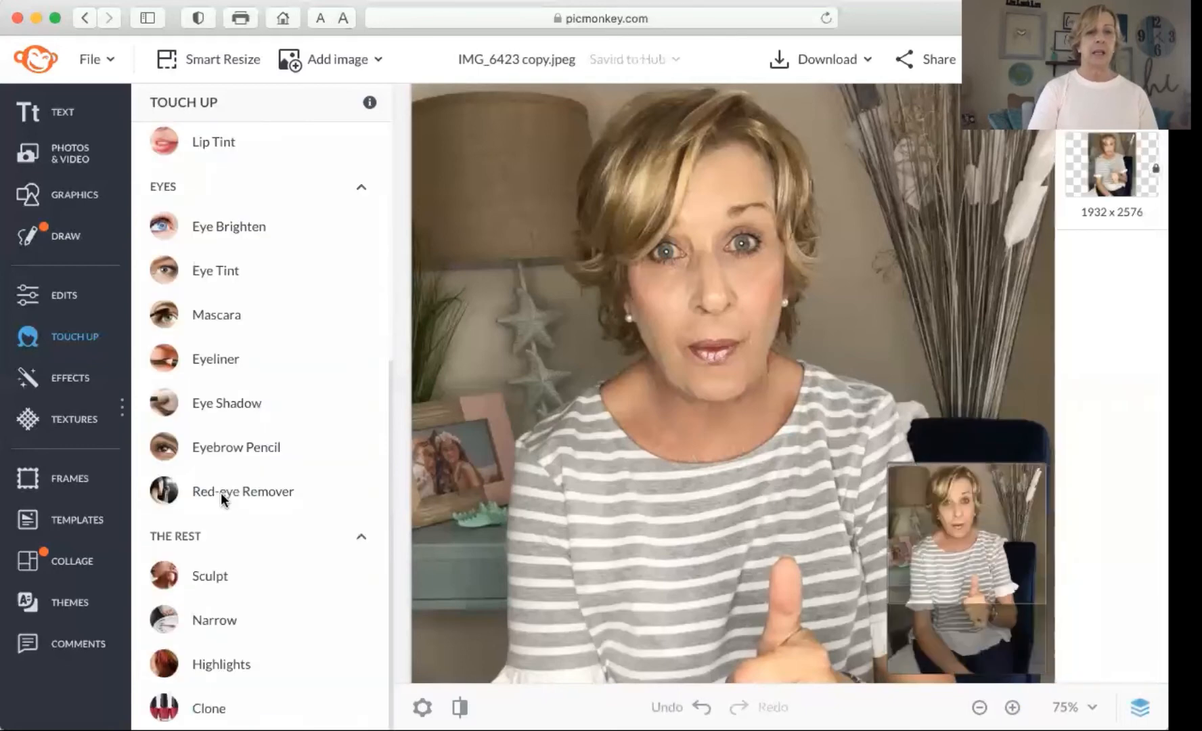
- Tint the irises blue with Eye Tint at brush size 38, 25% hardness and 30% strength, and apply it
click(211, 269)
click(196, 345)
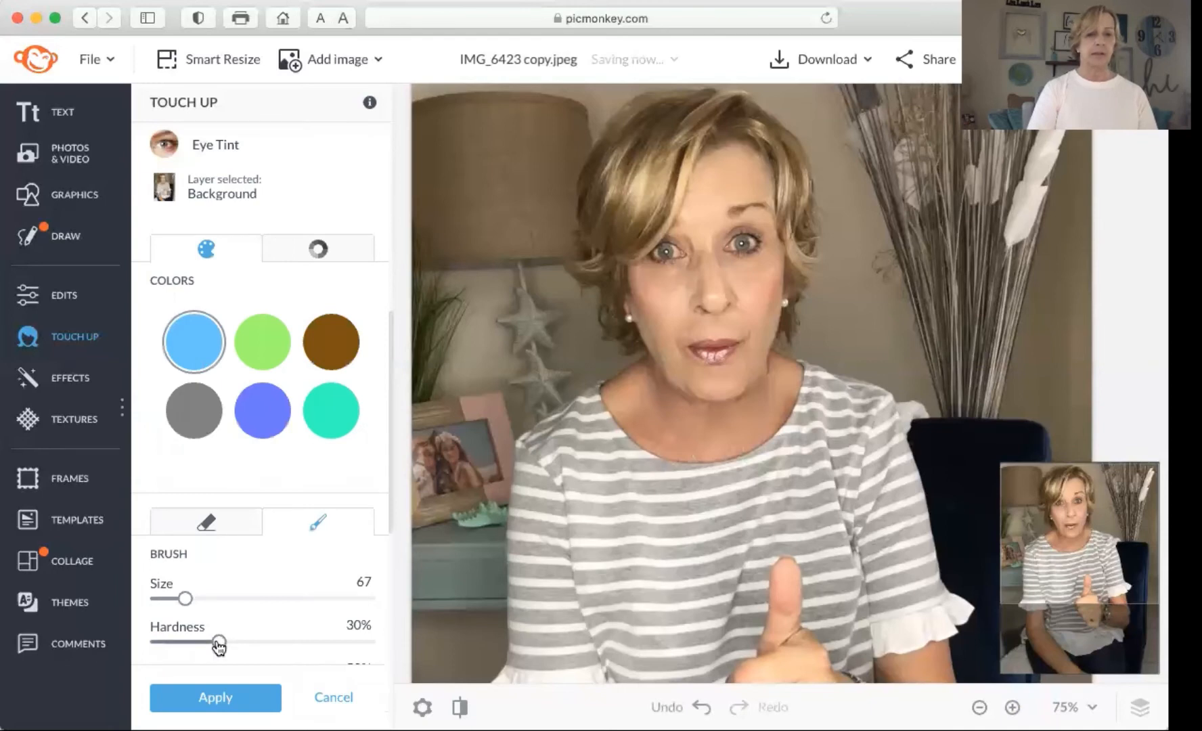
mouse_move(218, 643)
drag(218, 643, 209, 641)
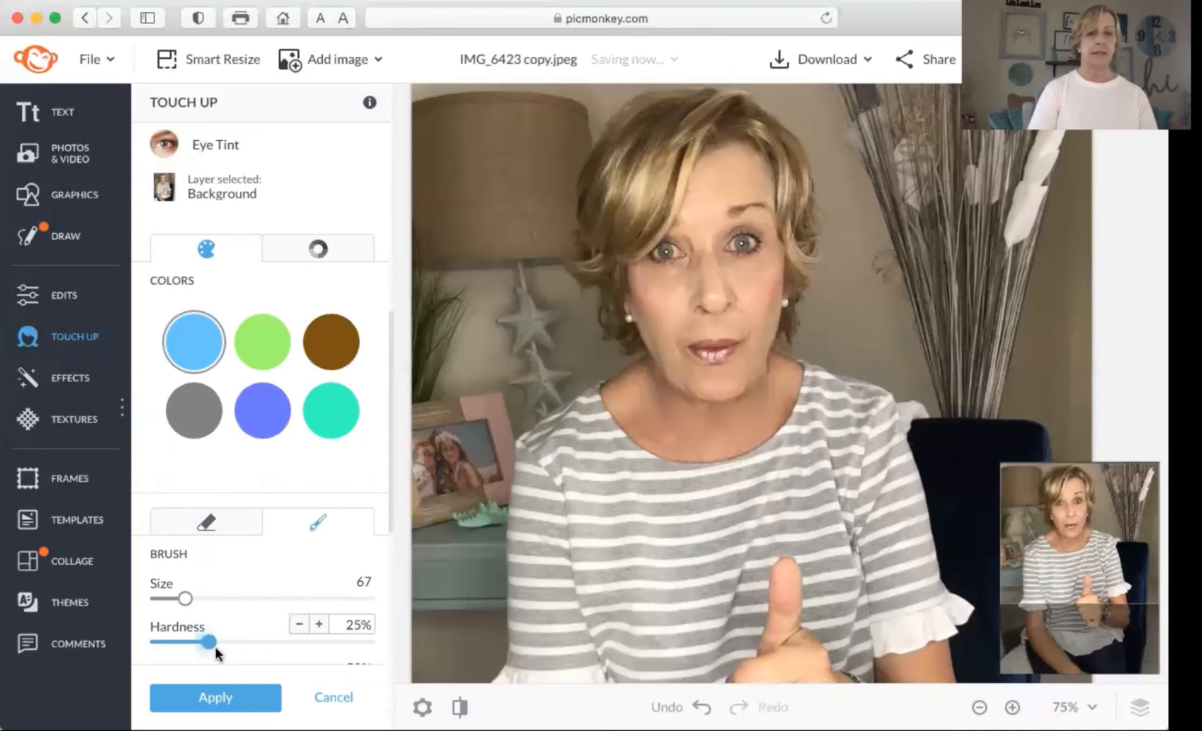
scroll(389, 474, down, 5)
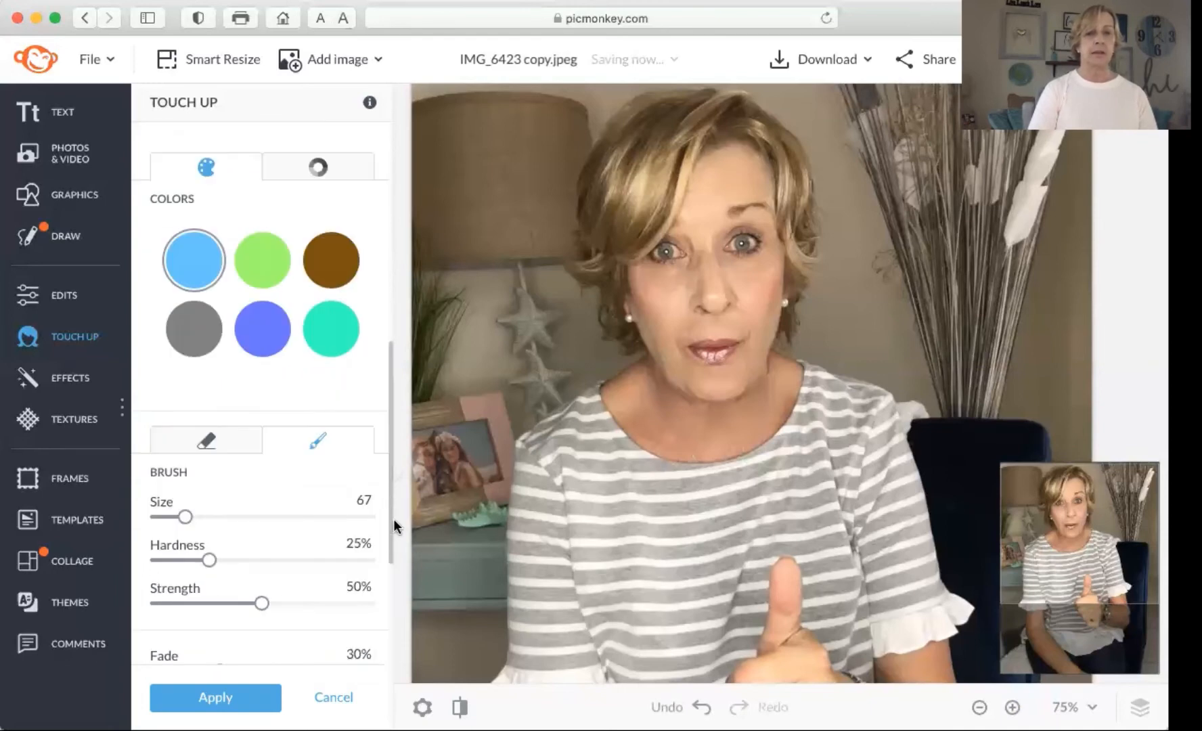
drag(261, 505, 218, 505)
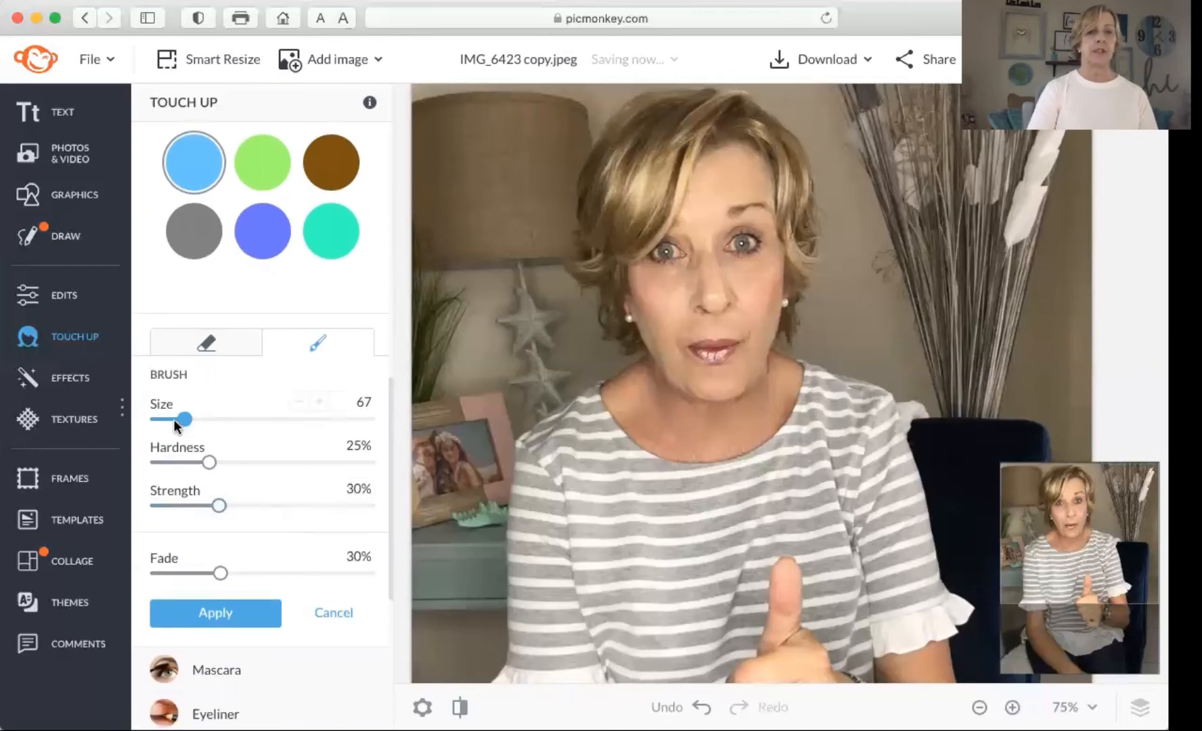
drag(174, 420, 182, 419)
drag(172, 420, 166, 420)
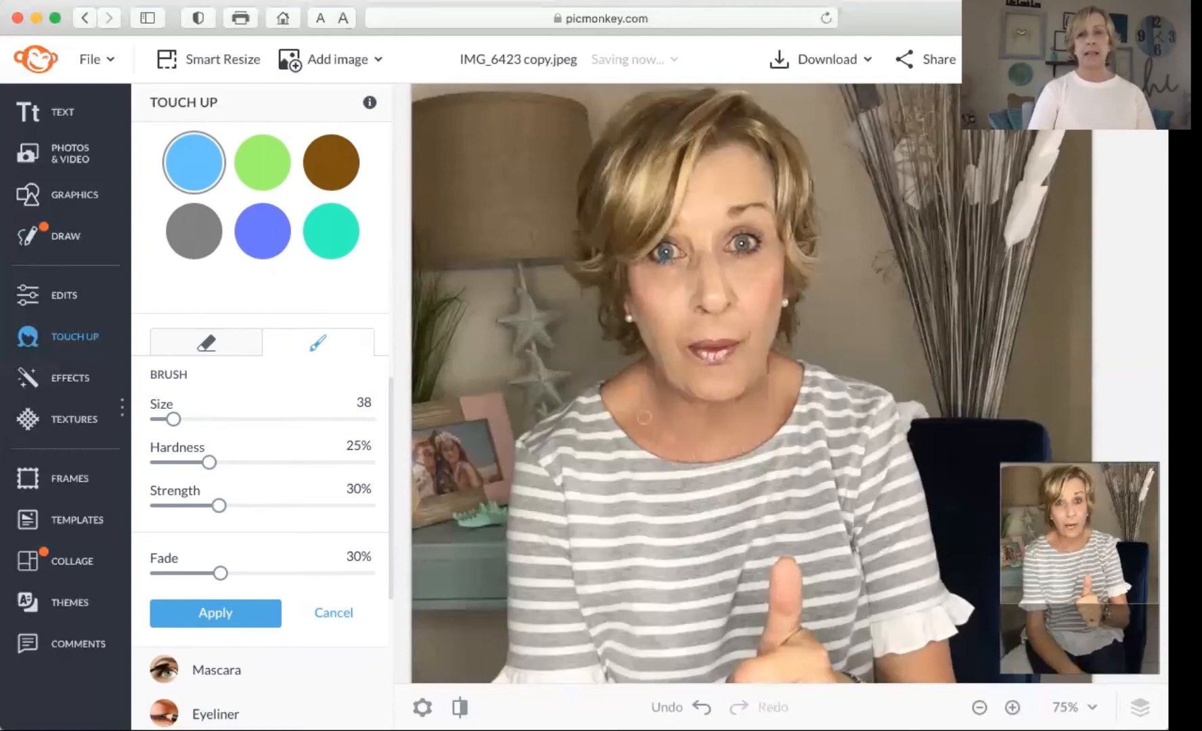
click(201, 616)
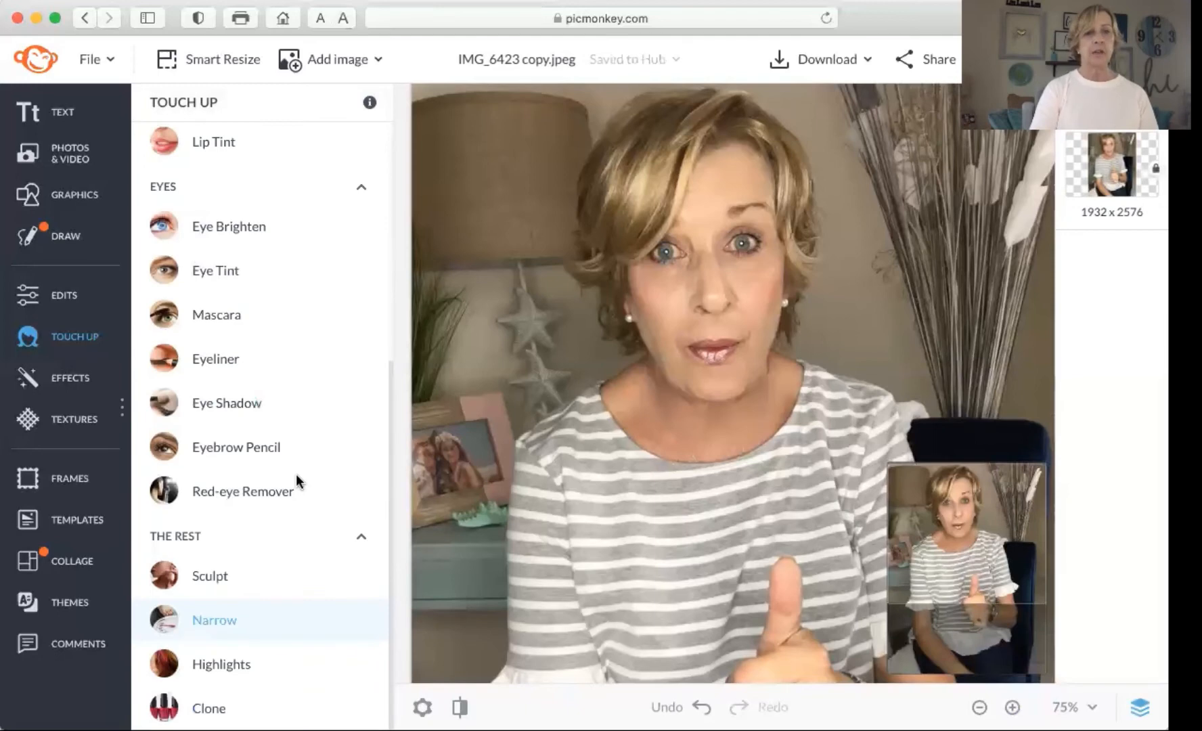
- Darken the eyelashes with Mascara at brush size 22 and 38% strength, and apply it
click(217, 316)
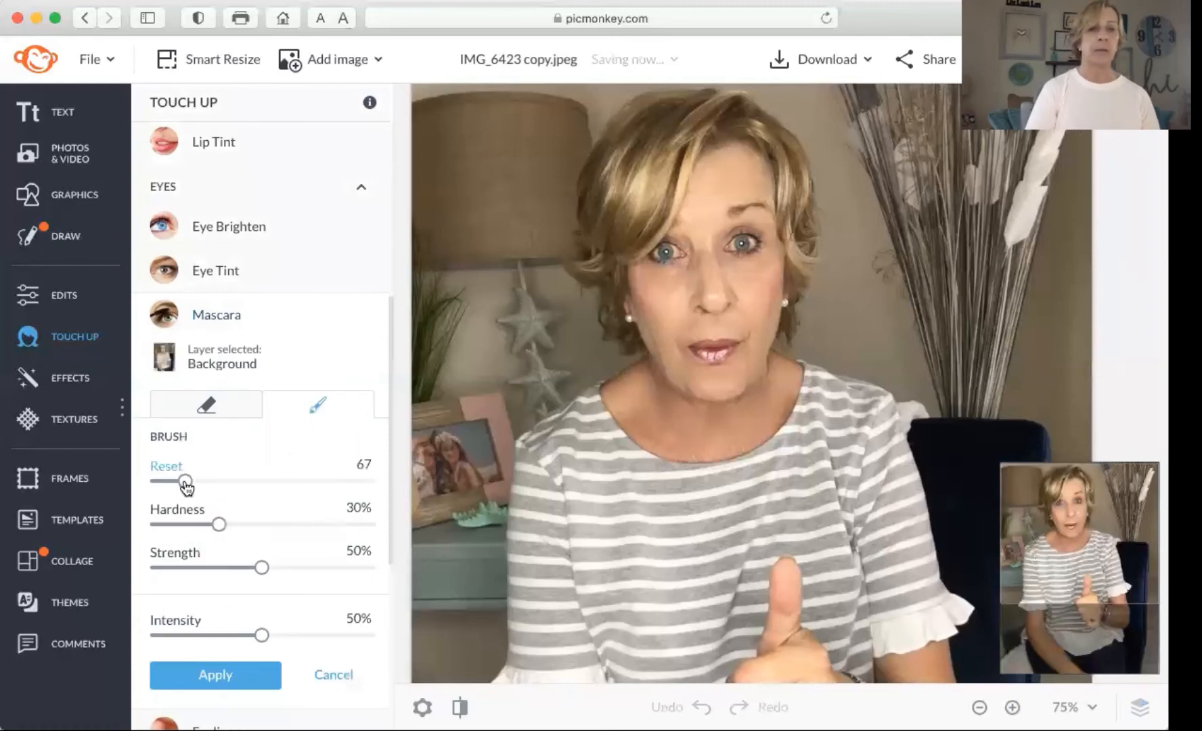
drag(184, 482, 166, 482)
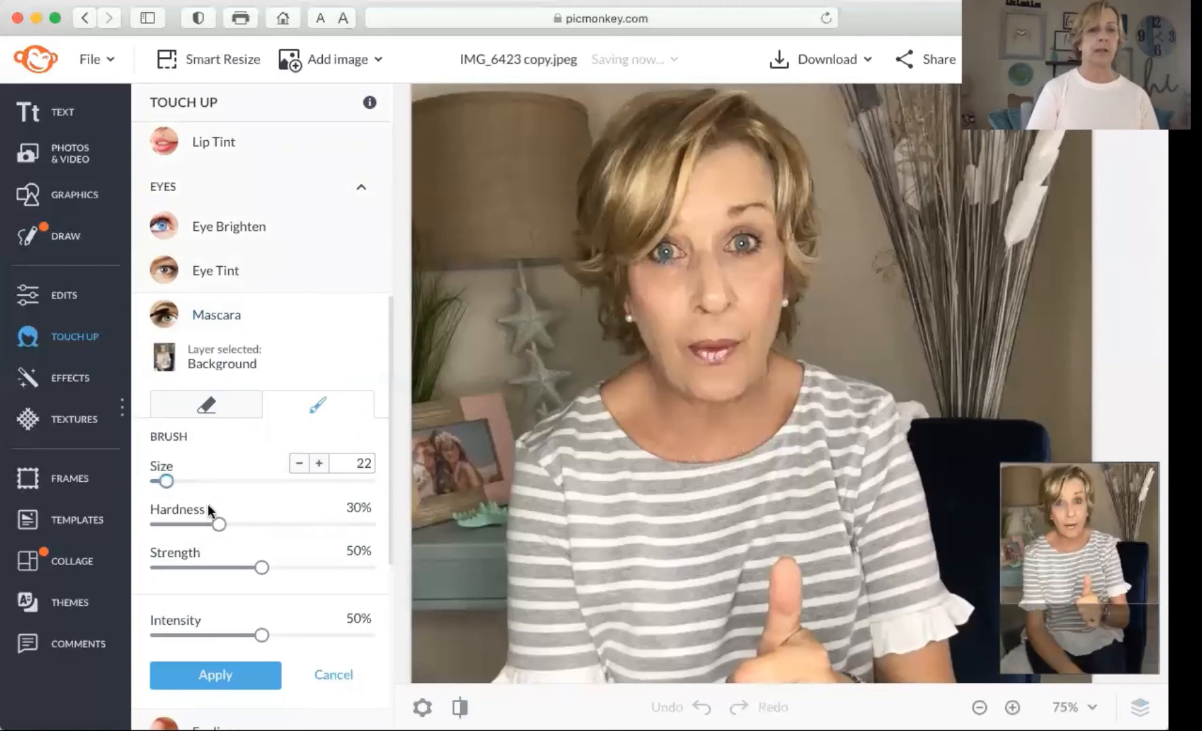
drag(231, 568, 237, 567)
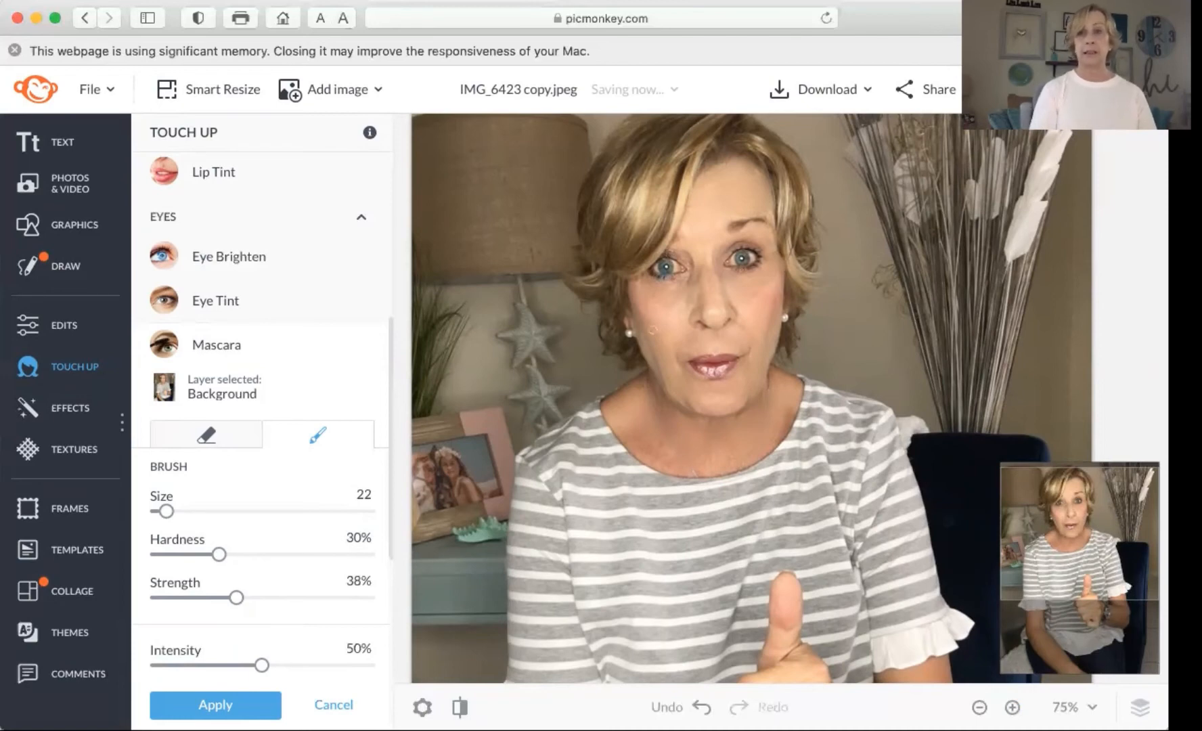
click(208, 704)
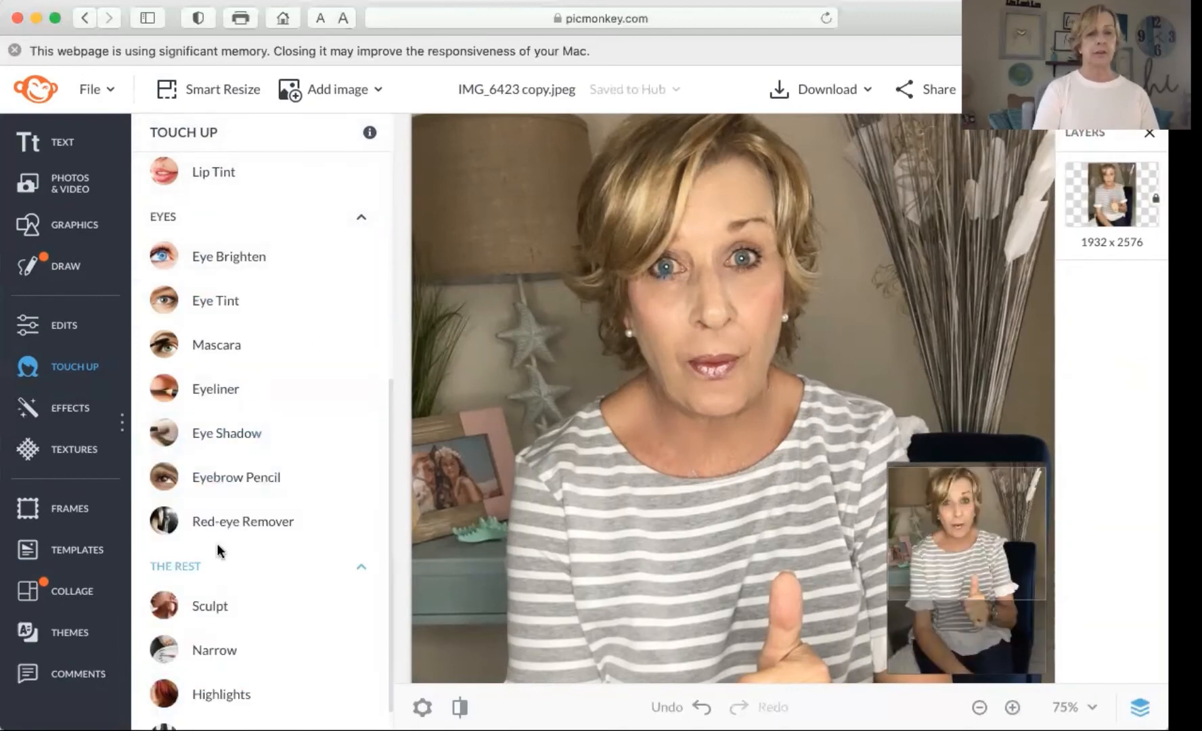
- Apply the Eyebrow Pencil in dark brown with brush size 45 and 50% hardness
click(249, 478)
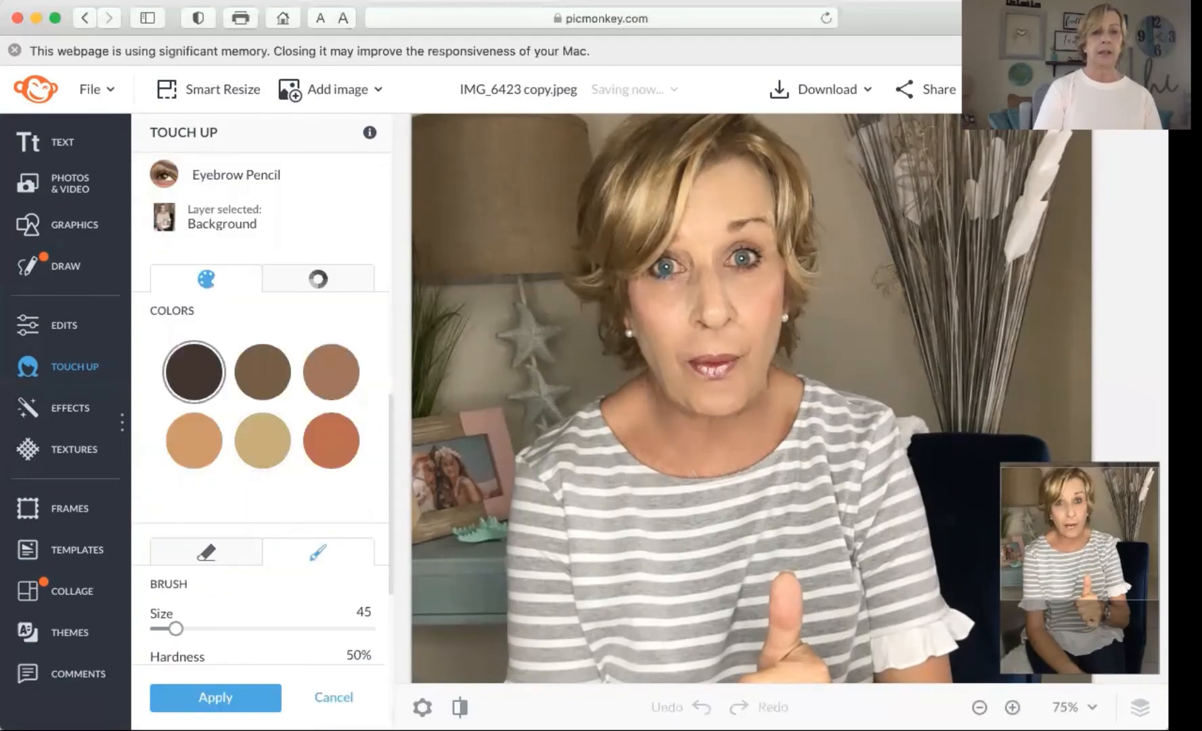
click(220, 704)
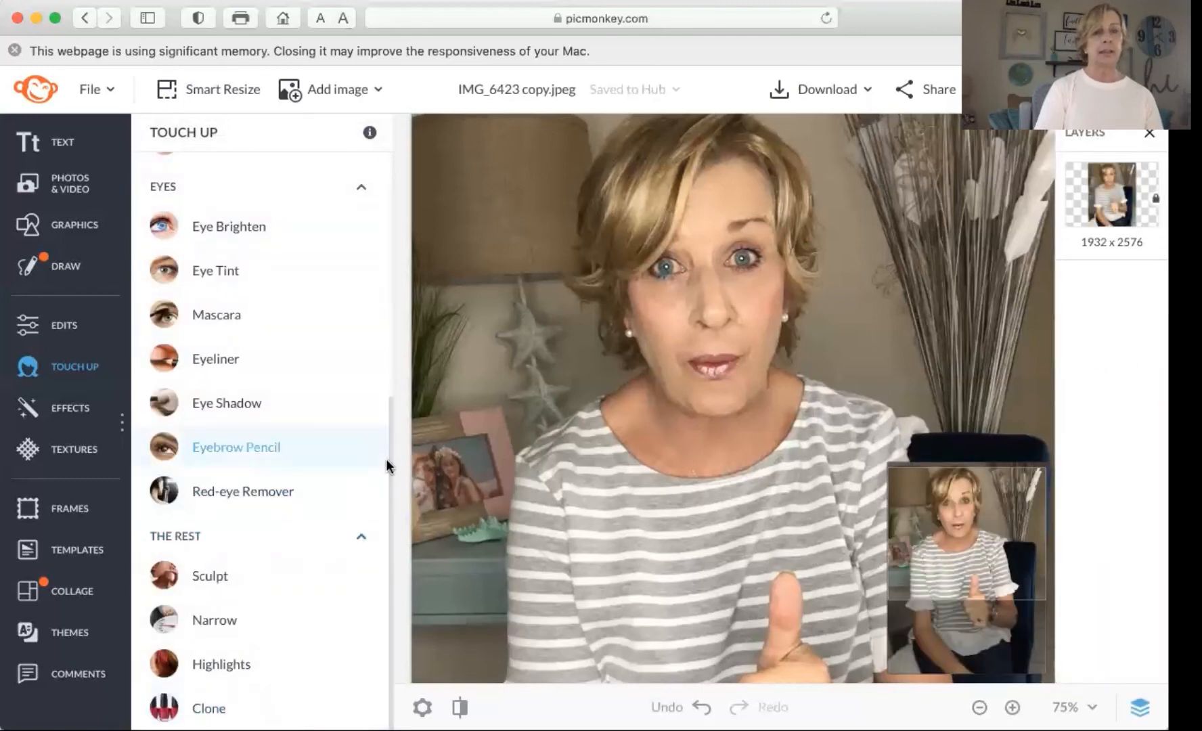
- Try tinting the lips light pink with Lip Tint at brush size 26, and discard the tint
scroll(390, 405, up, 3)
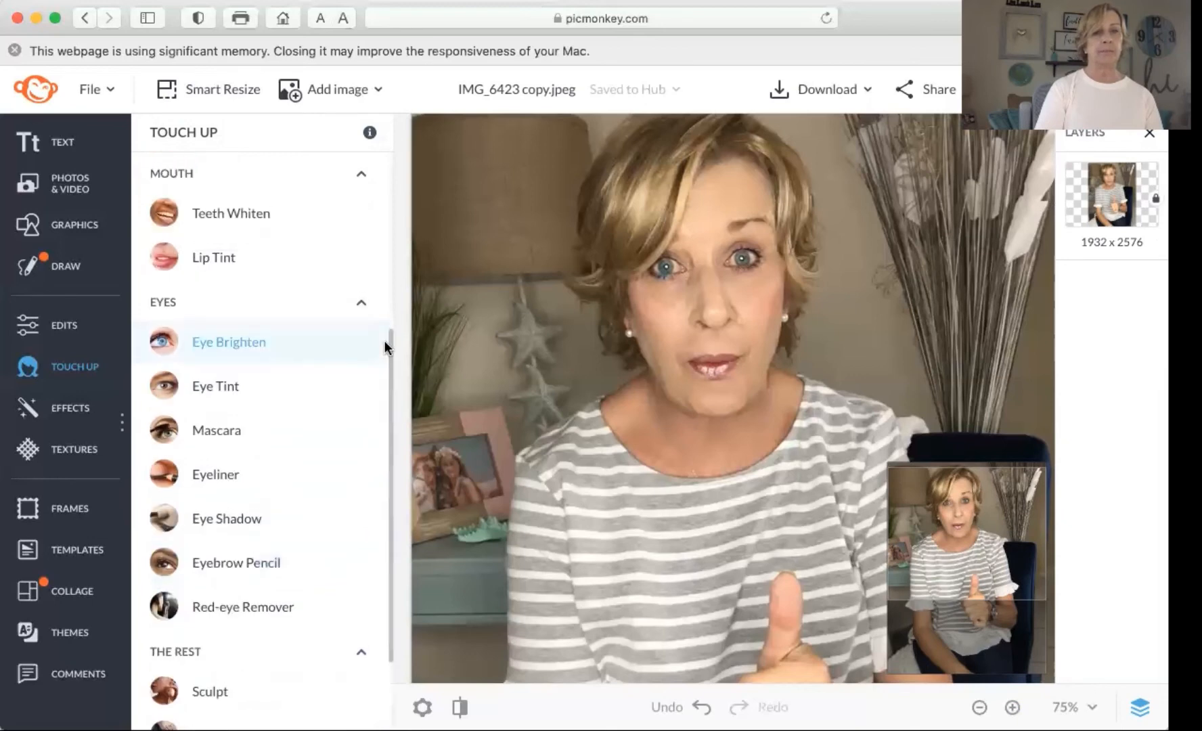
scroll(381, 312, up, 1)
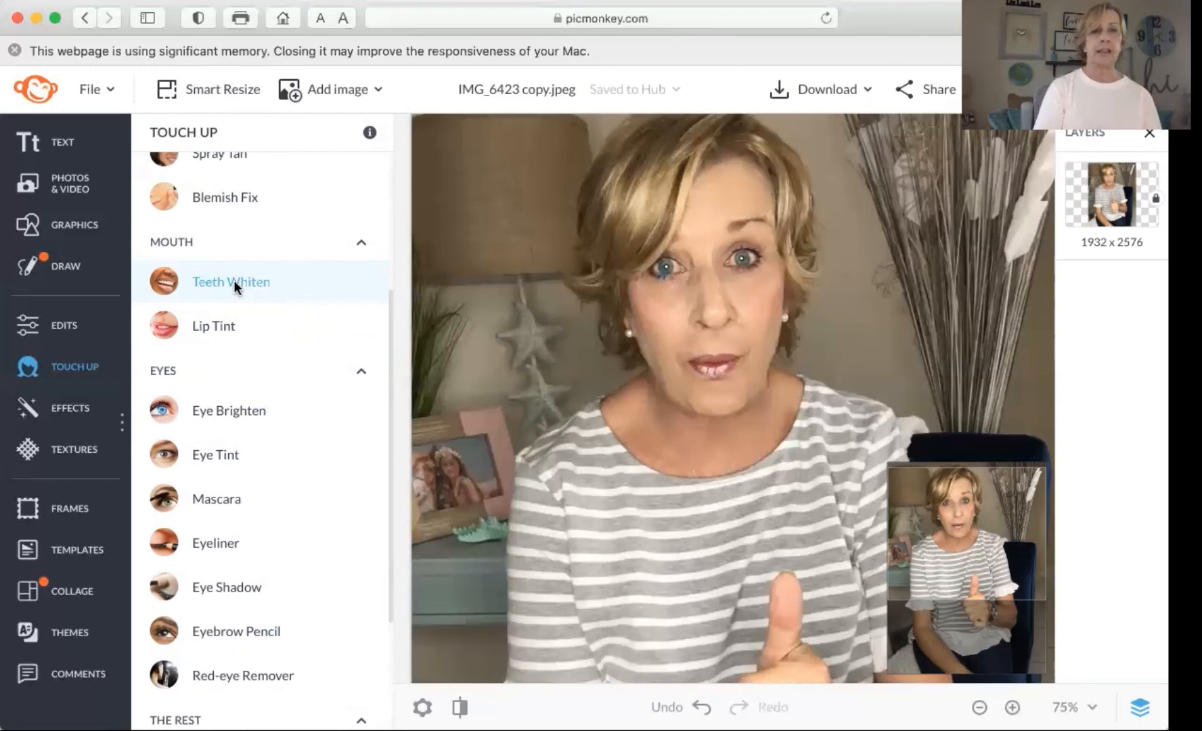
click(215, 325)
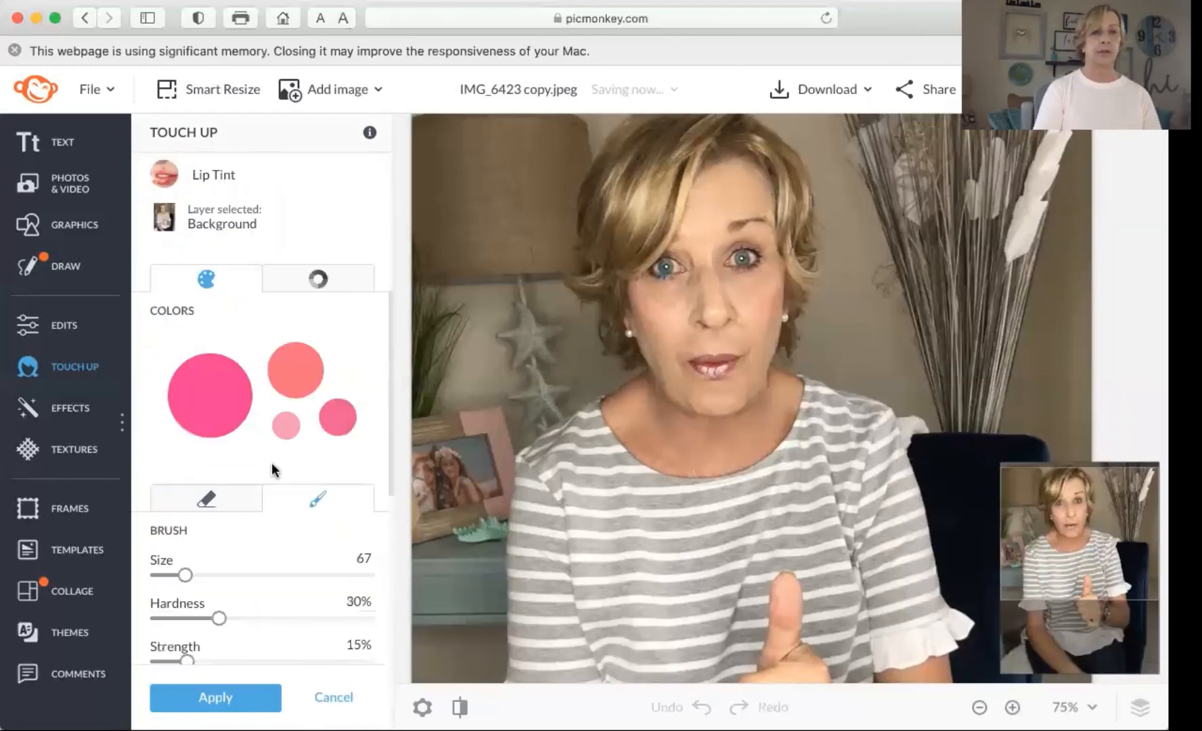
click(287, 424)
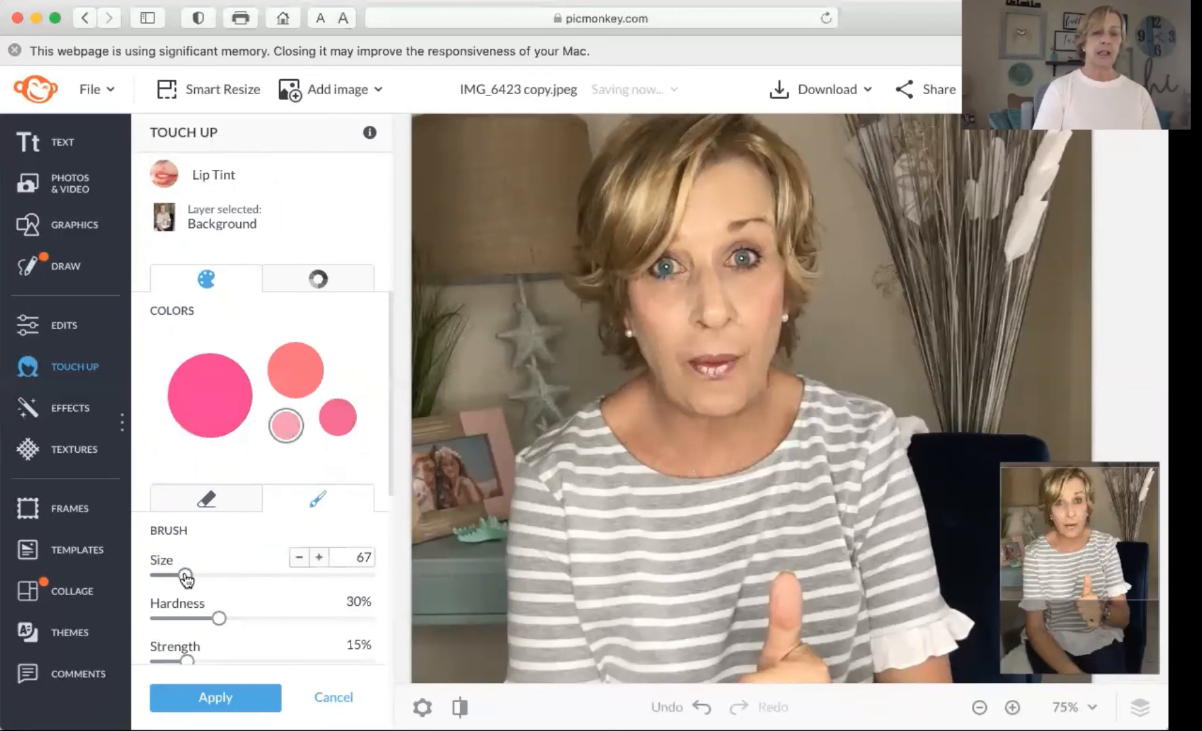
drag(177, 576, 174, 576)
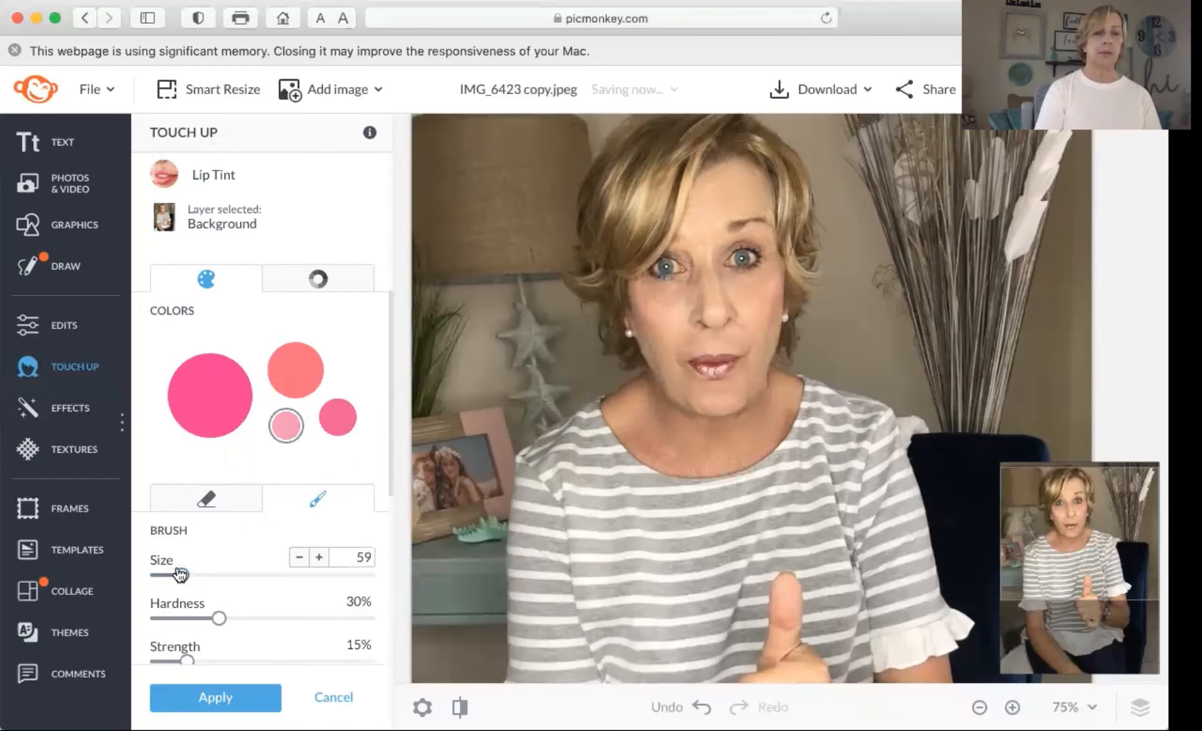
drag(180, 574, 166, 575)
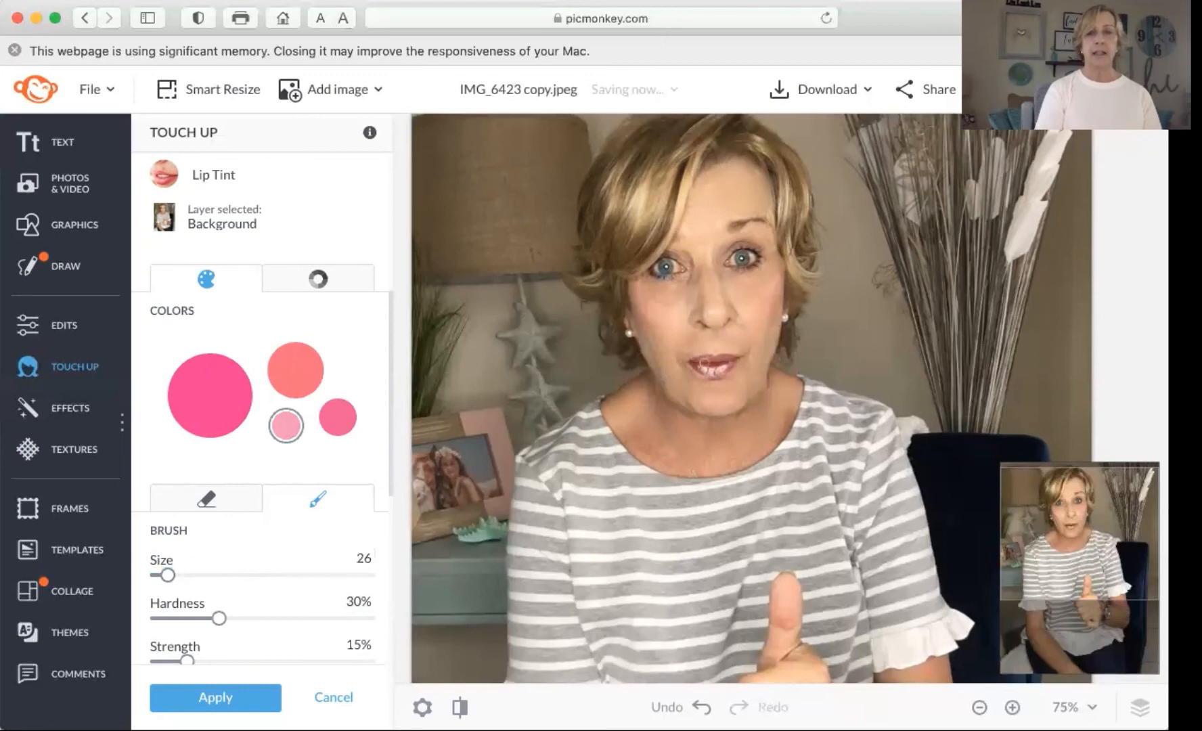
drag(702, 363, 728, 359)
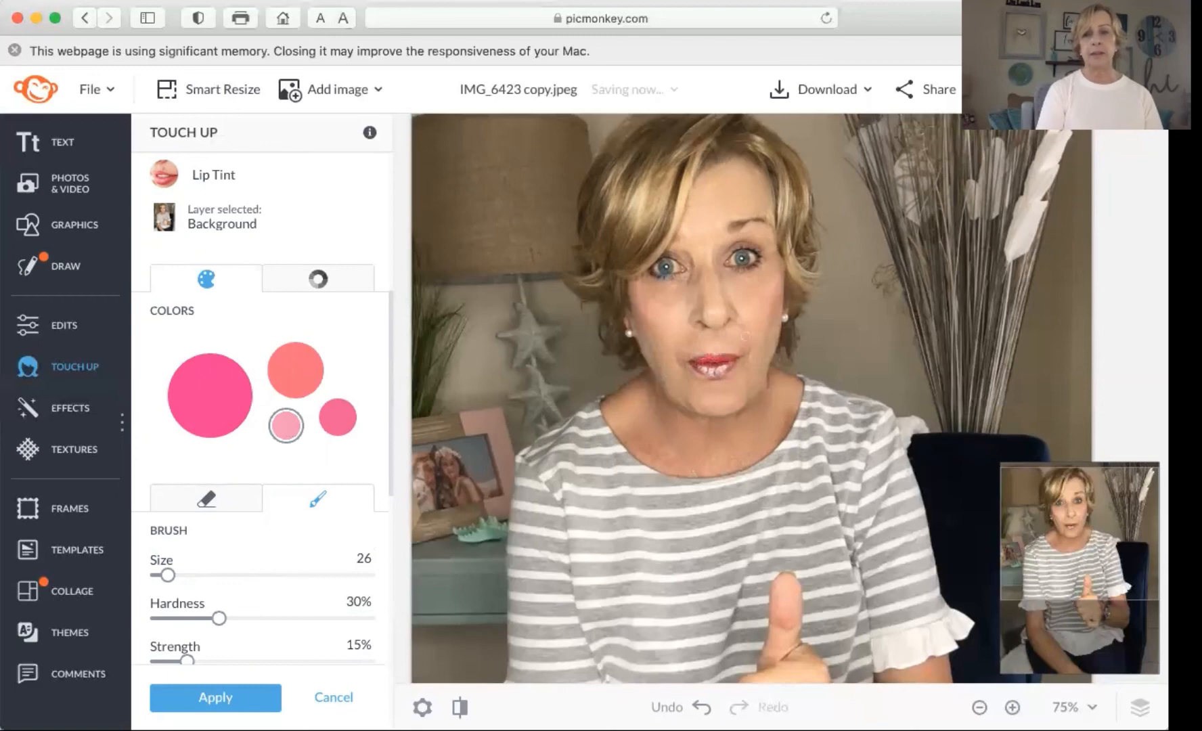
click(325, 701)
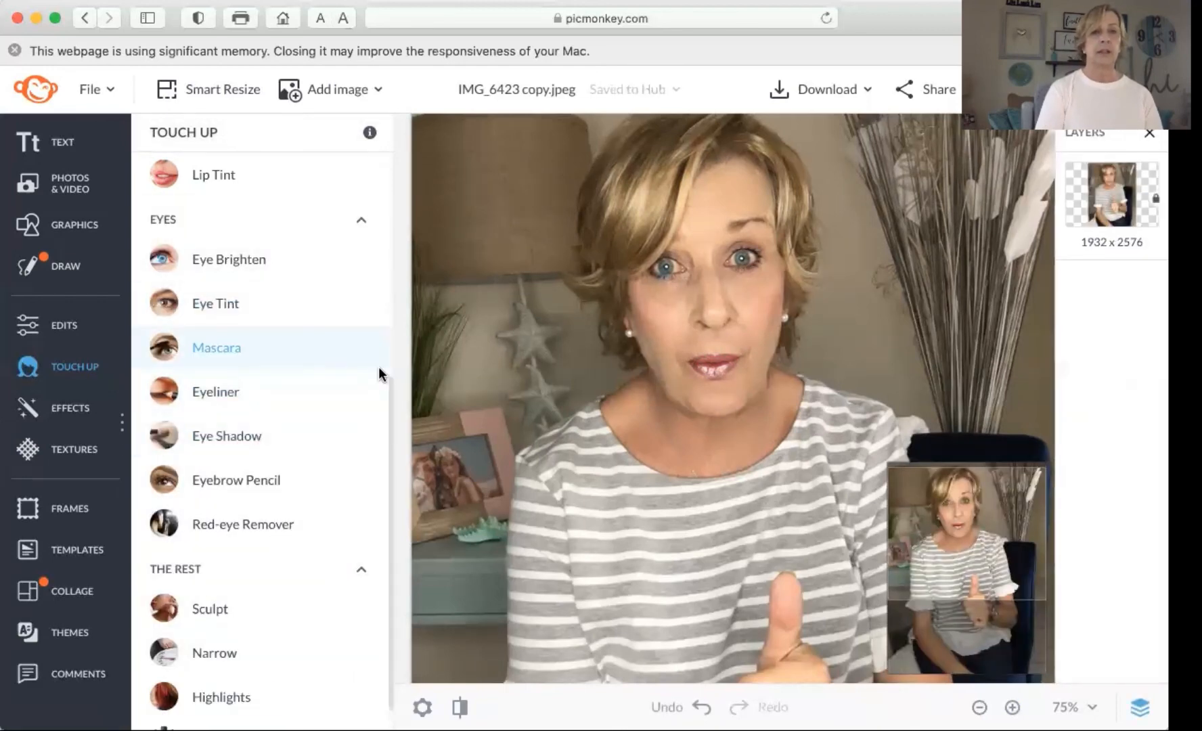
- Try Lip Tint again in light pink with 14% hardness and brush size 43, and discard it
scroll(389, 338, up, 4)
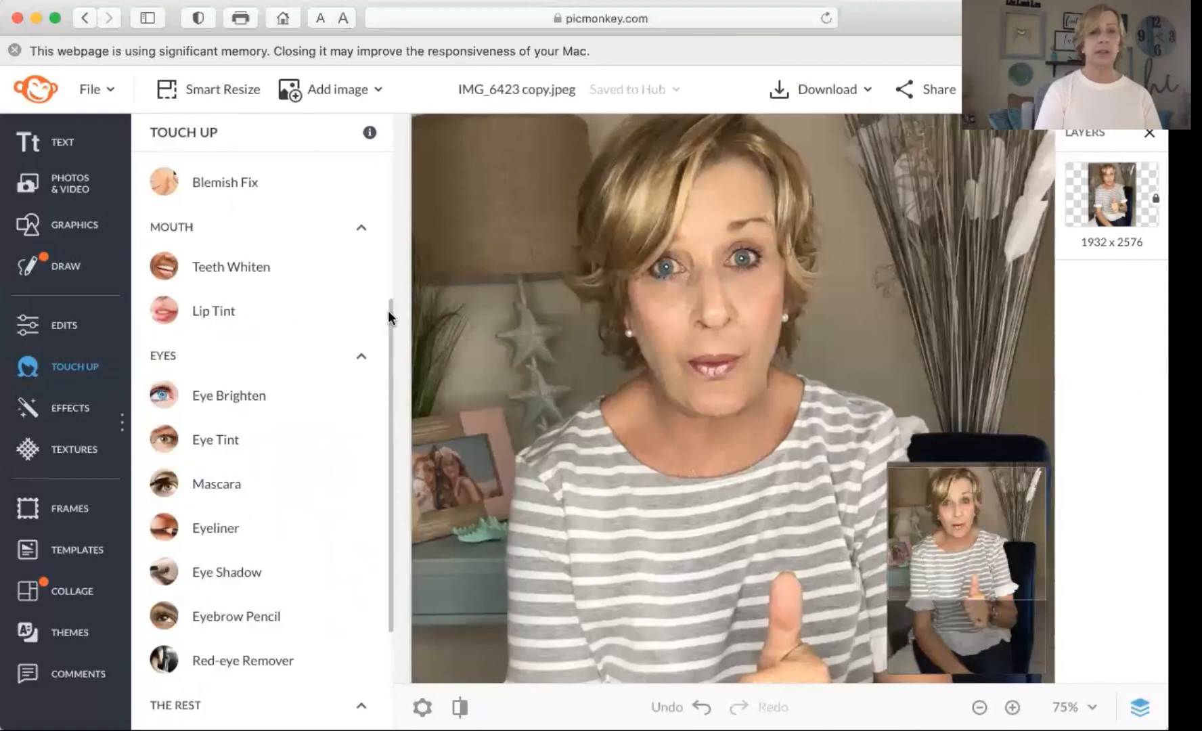
click(205, 306)
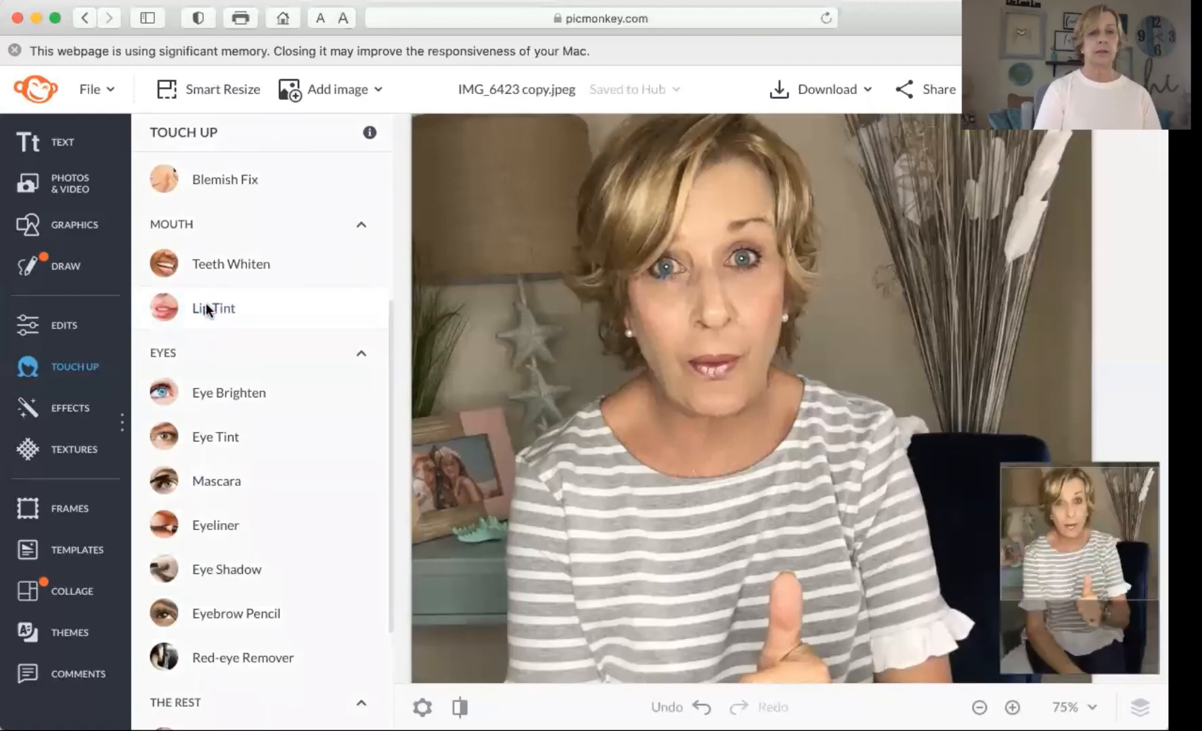
click(285, 426)
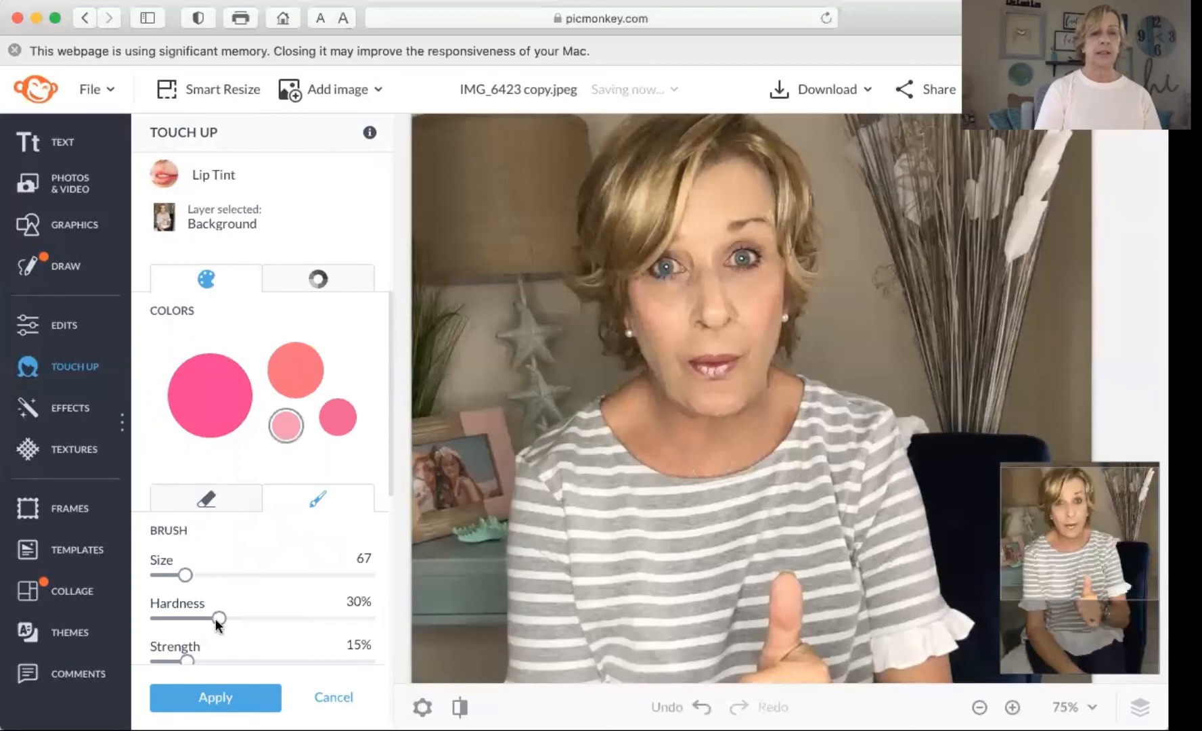
click(185, 619)
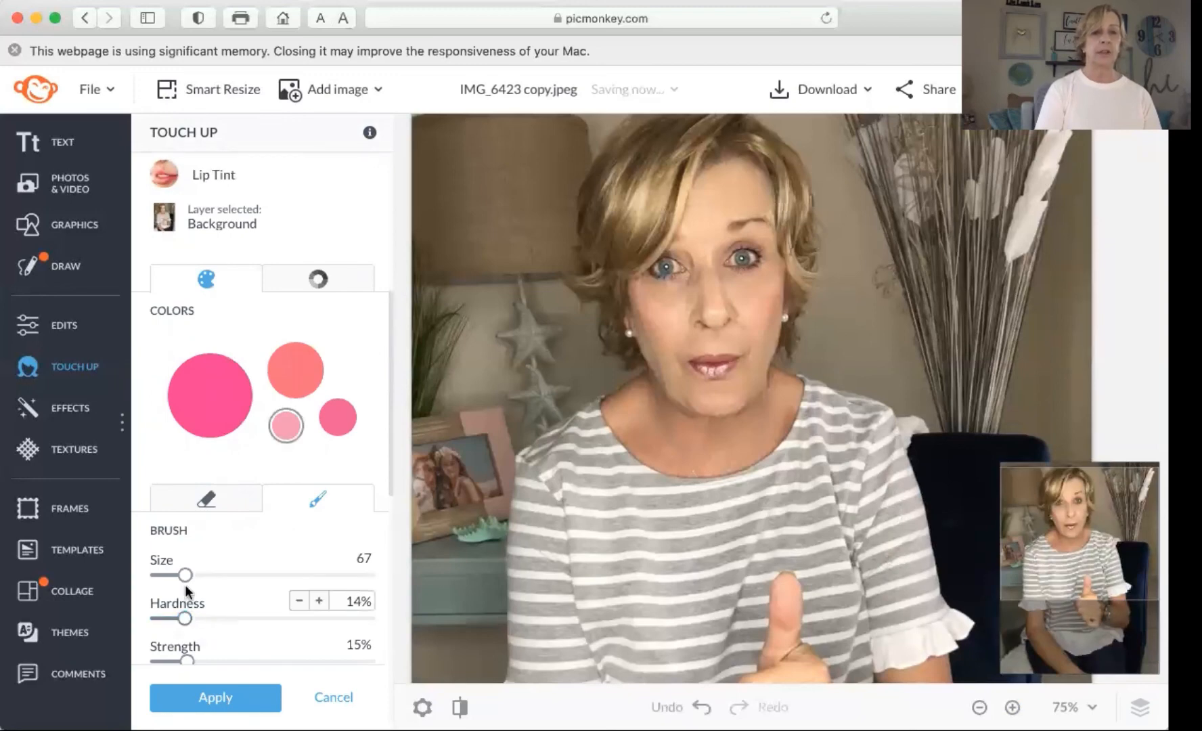
drag(185, 574, 174, 574)
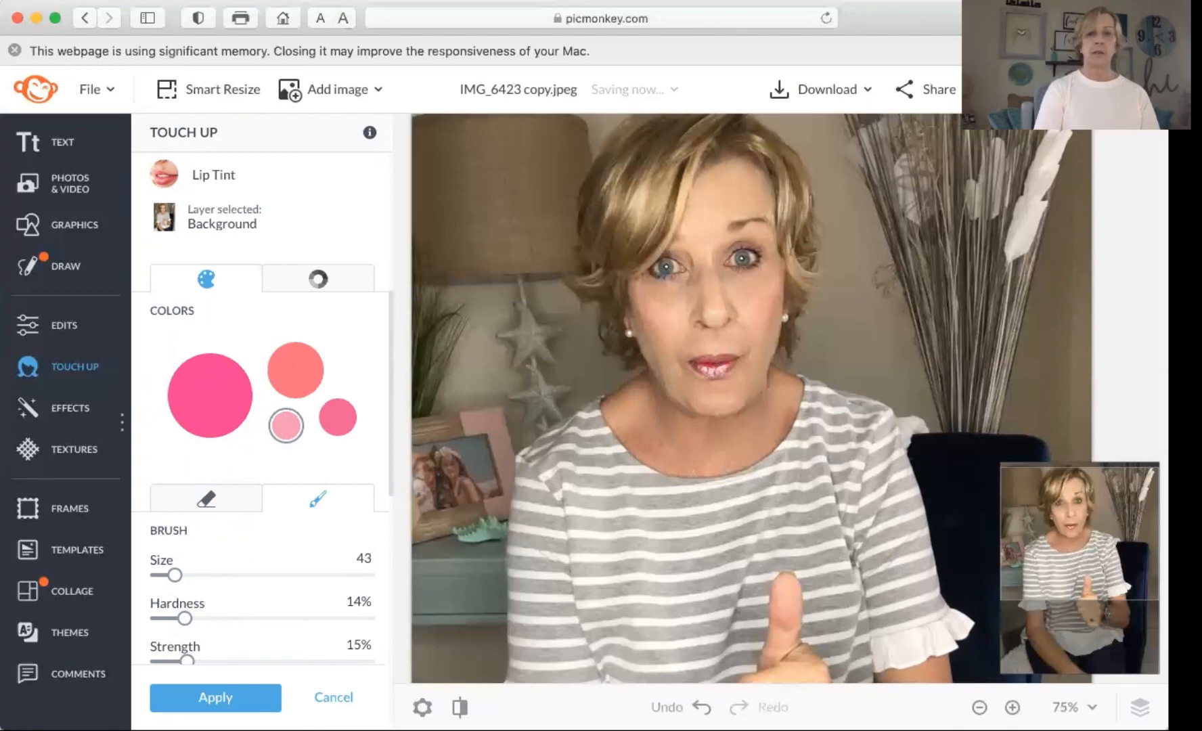
click(325, 698)
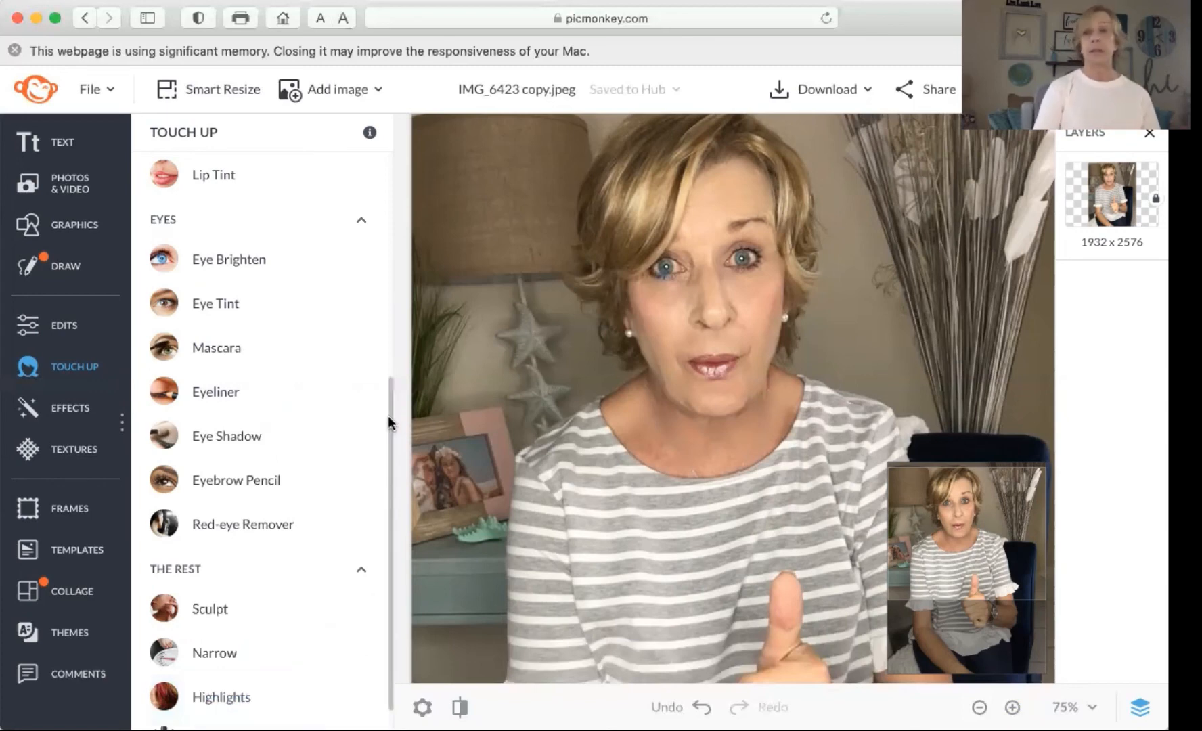
drag(388, 416, 392, 333)
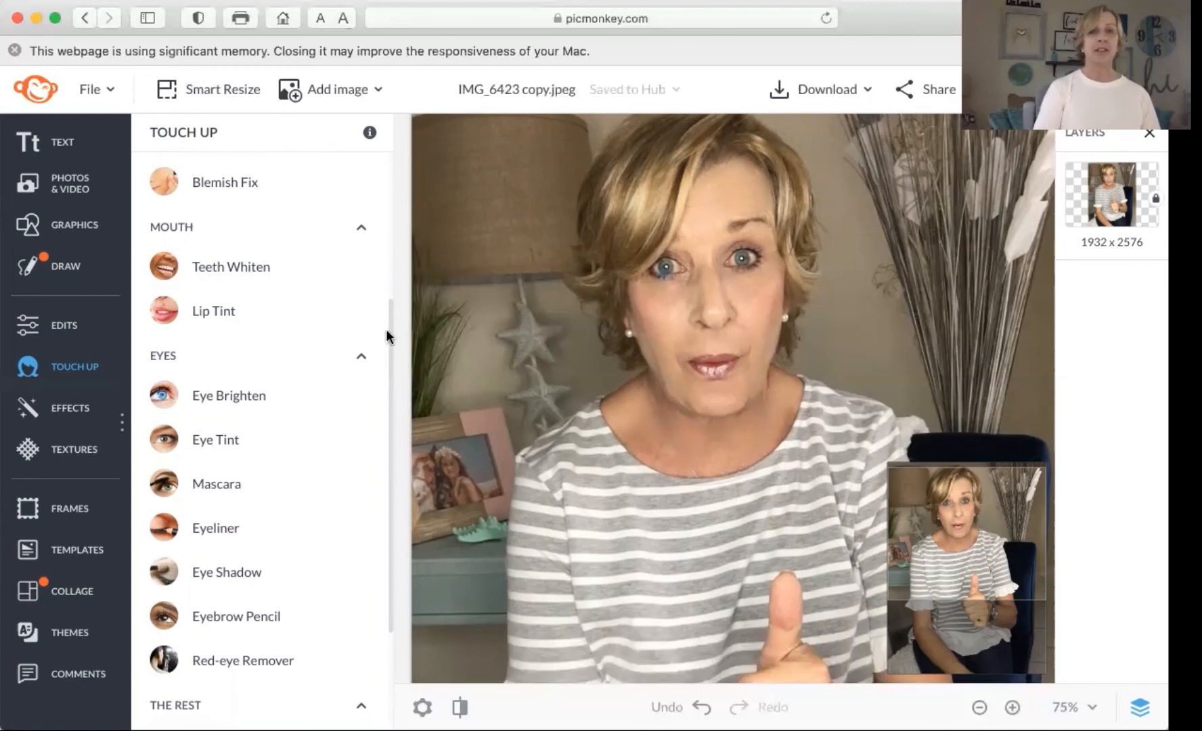
drag(387, 339, 386, 245)
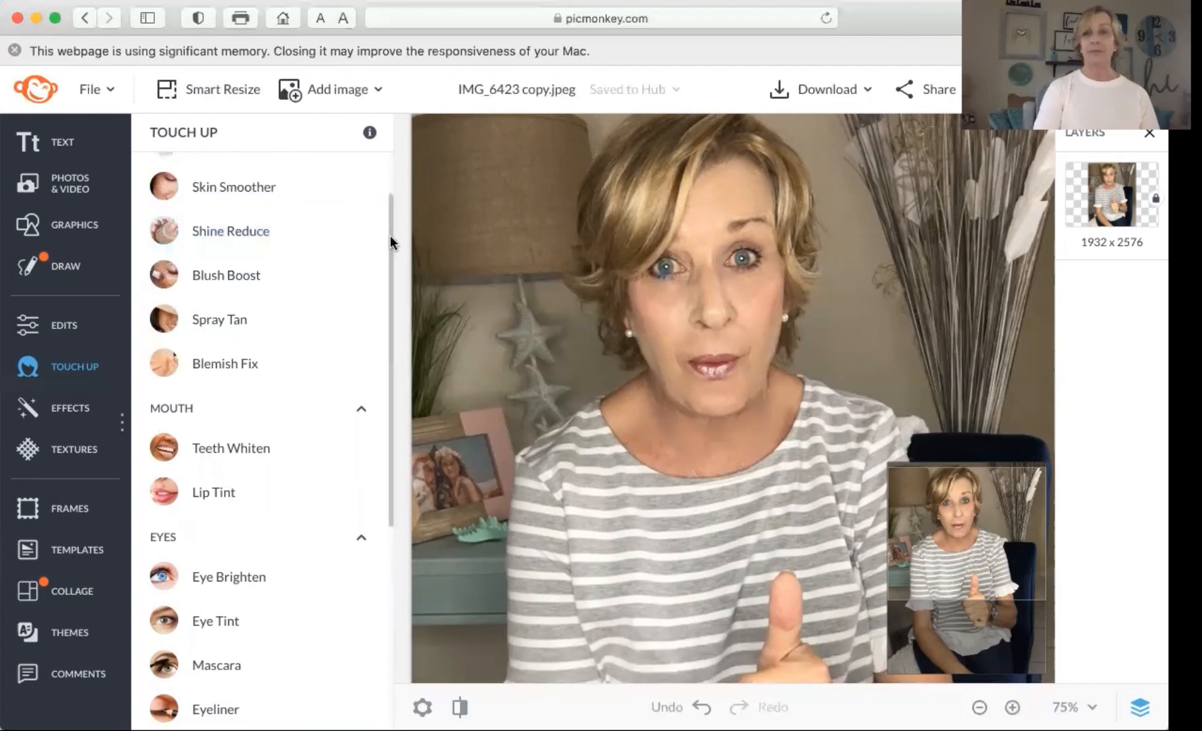
drag(390, 235, 392, 179)
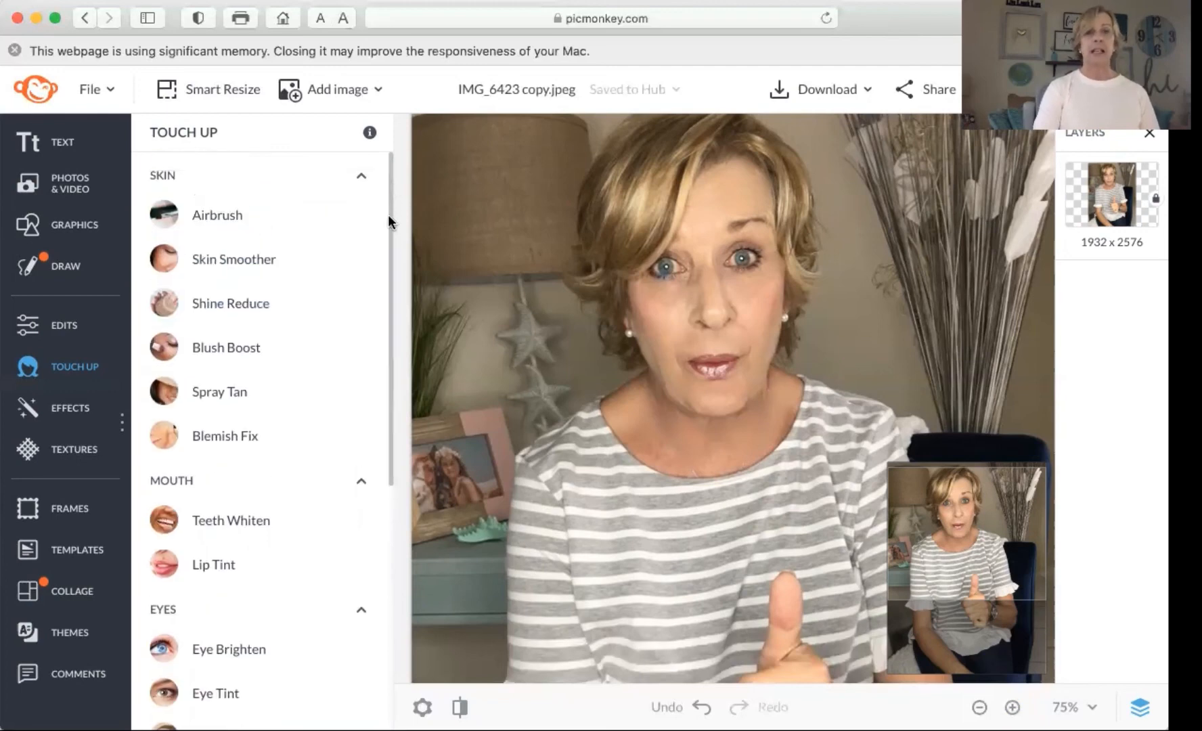
drag(392, 226, 390, 330)
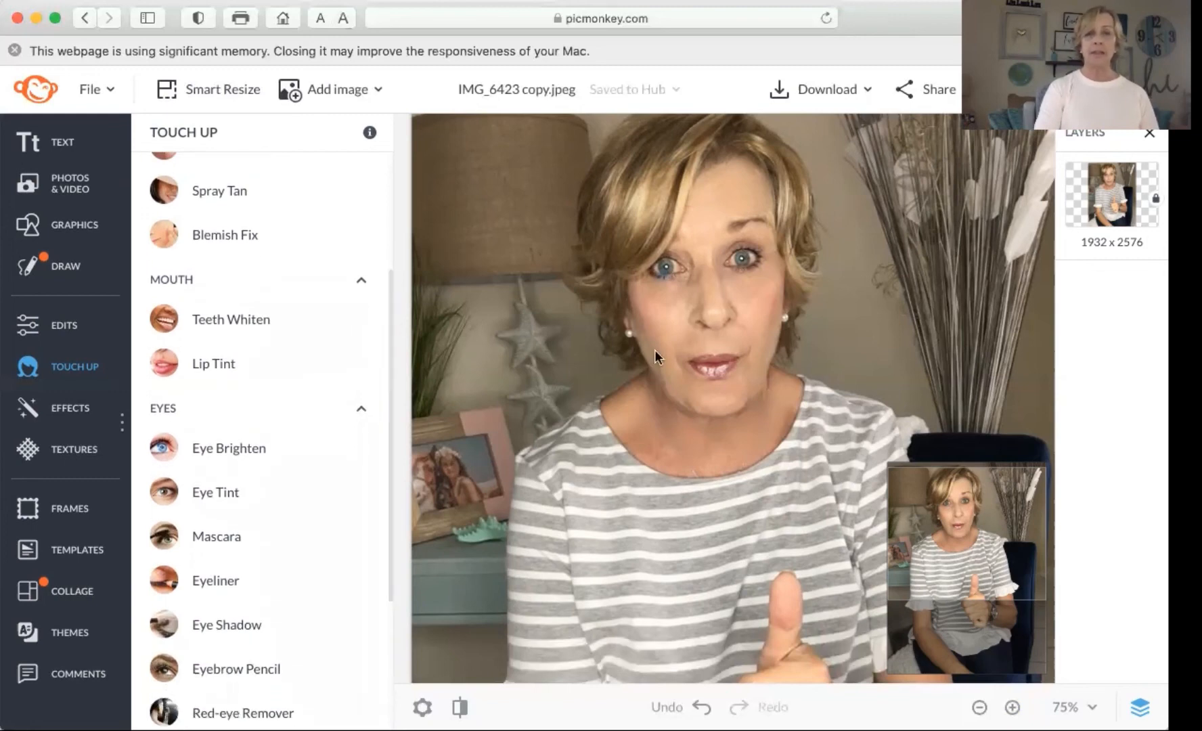